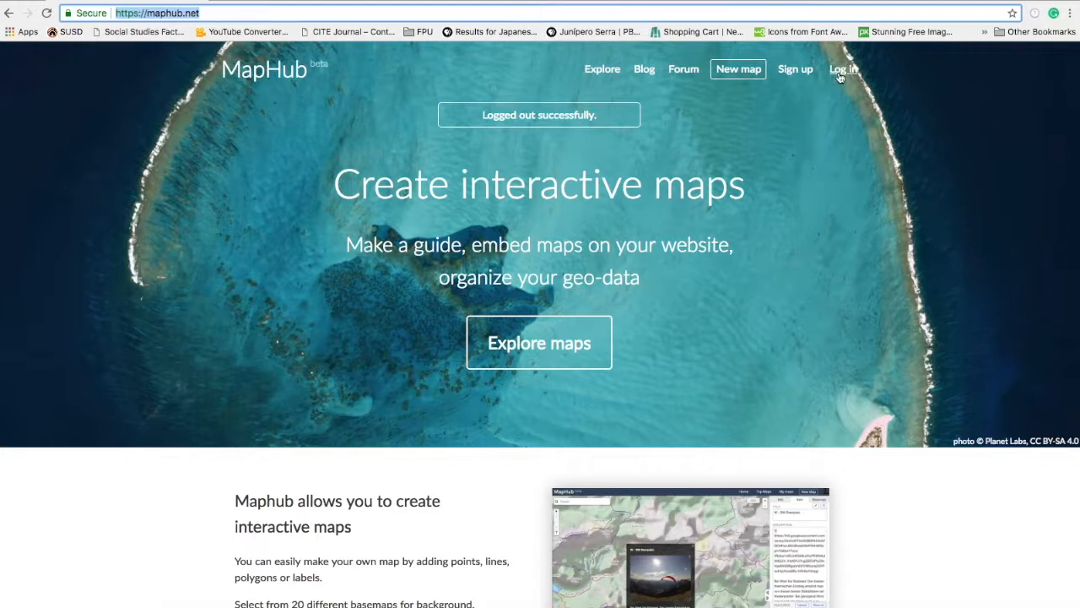
Log in to the existing MapHub account and start a new blank map.
click(795, 69)
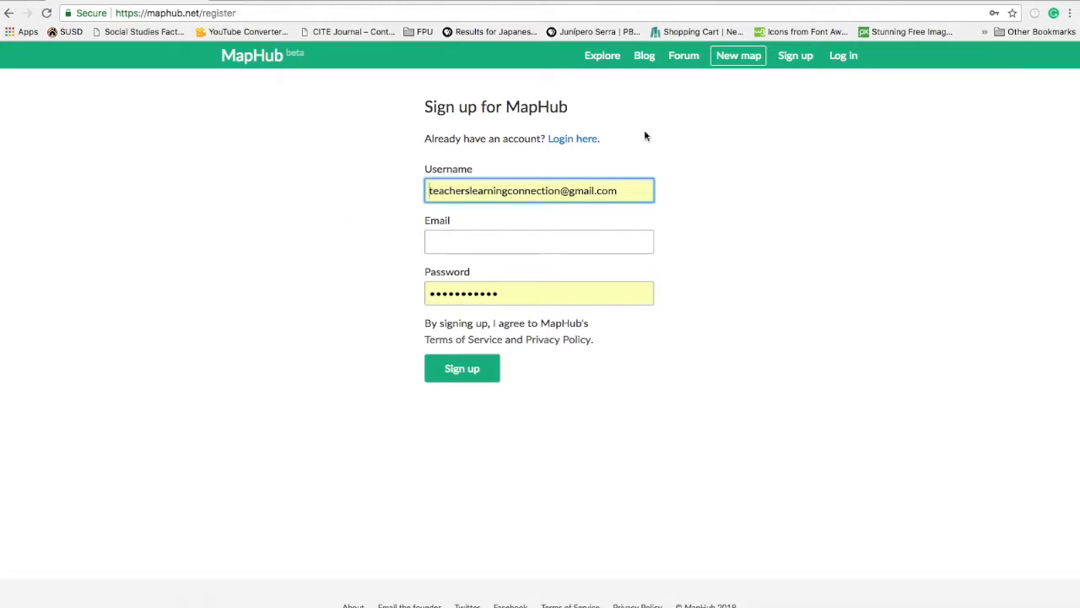
click(845, 57)
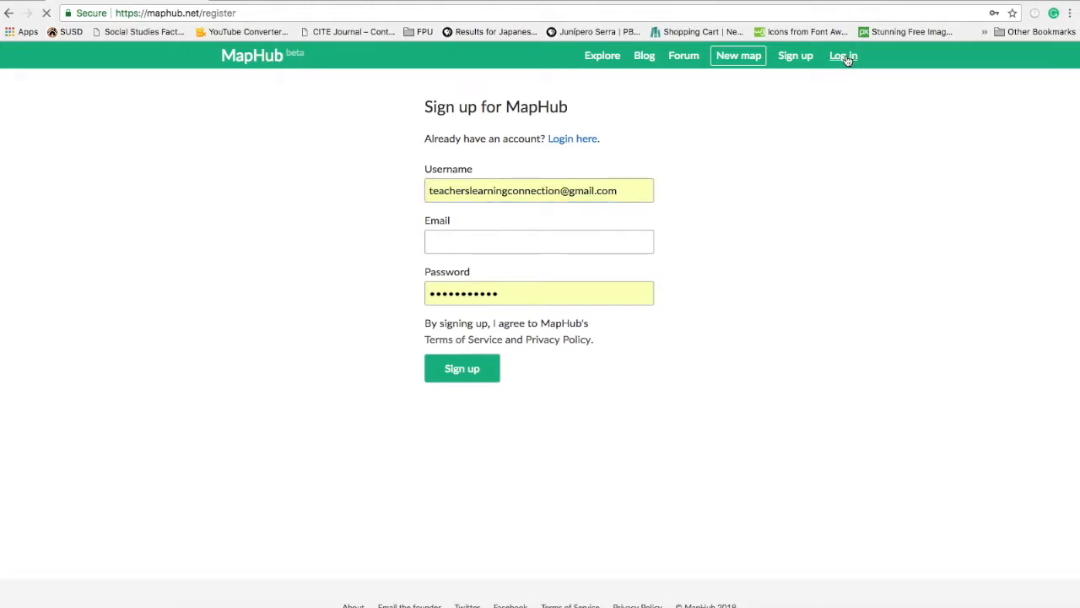
click(460, 258)
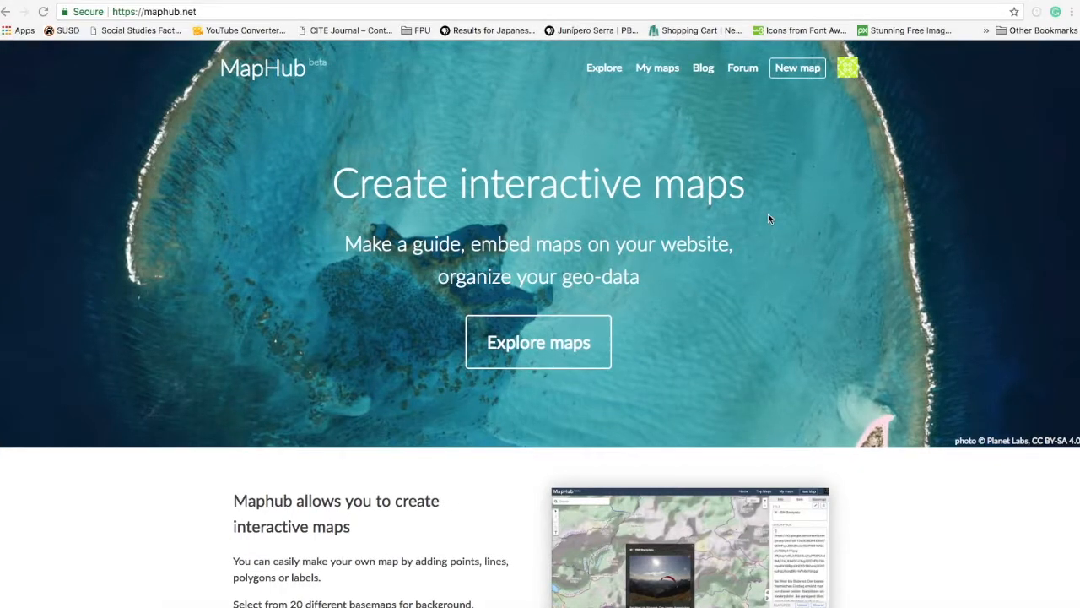
click(801, 70)
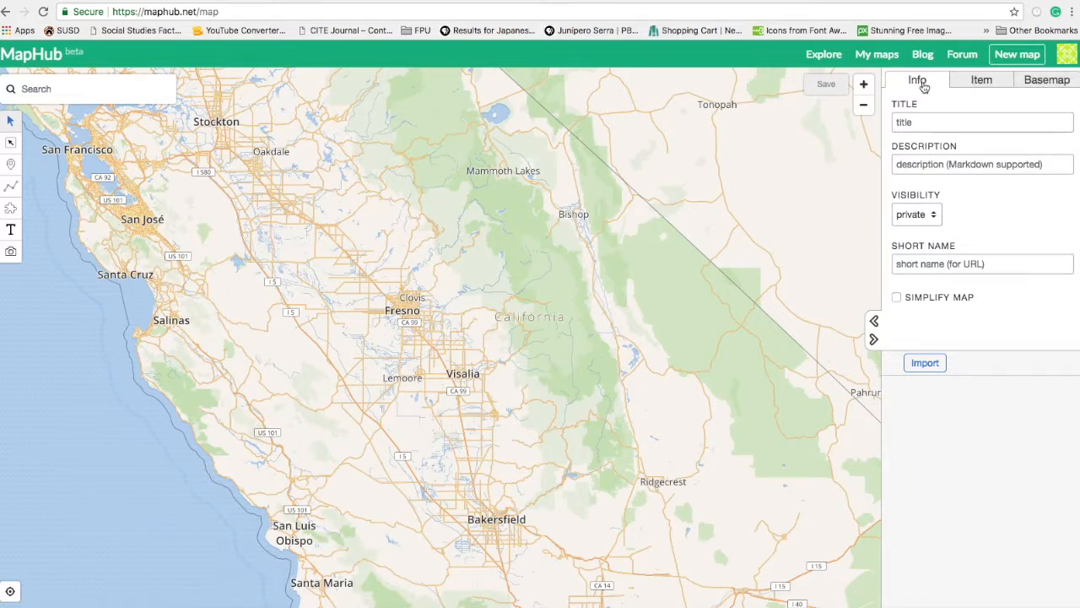
Title the map 'Mother Lode', describe it as 'A map of the Mariposa County area', and make it public.
click(930, 120)
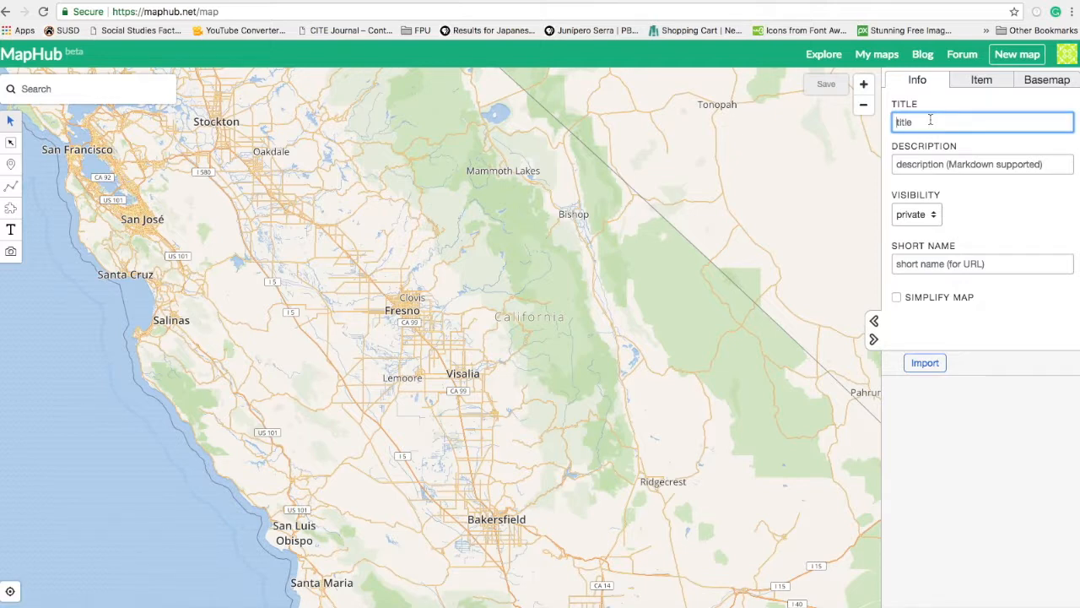
text(Moth)
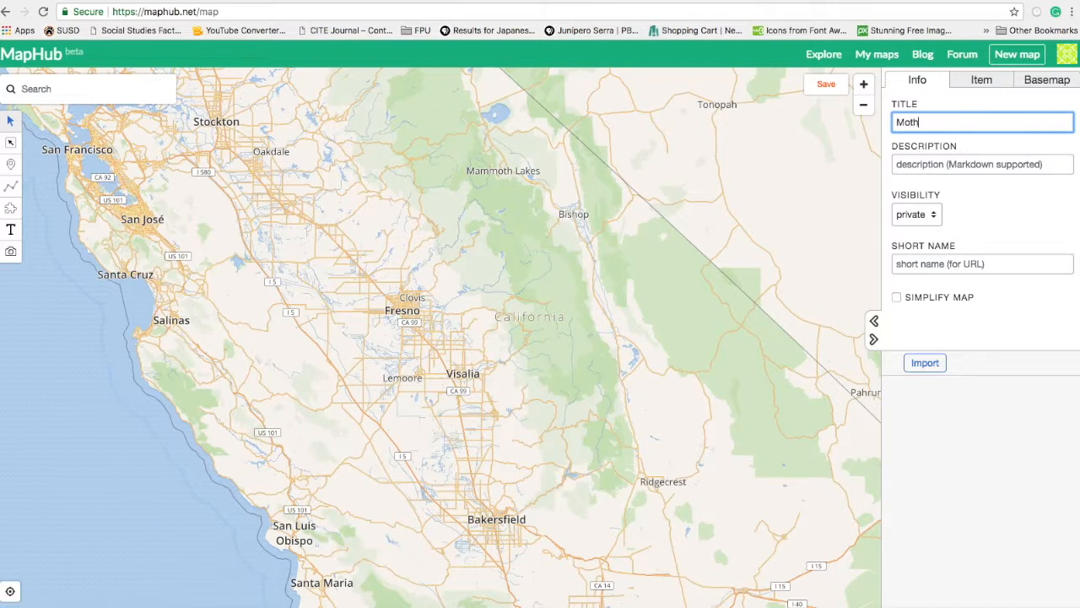
text(er Lode)
click(928, 166)
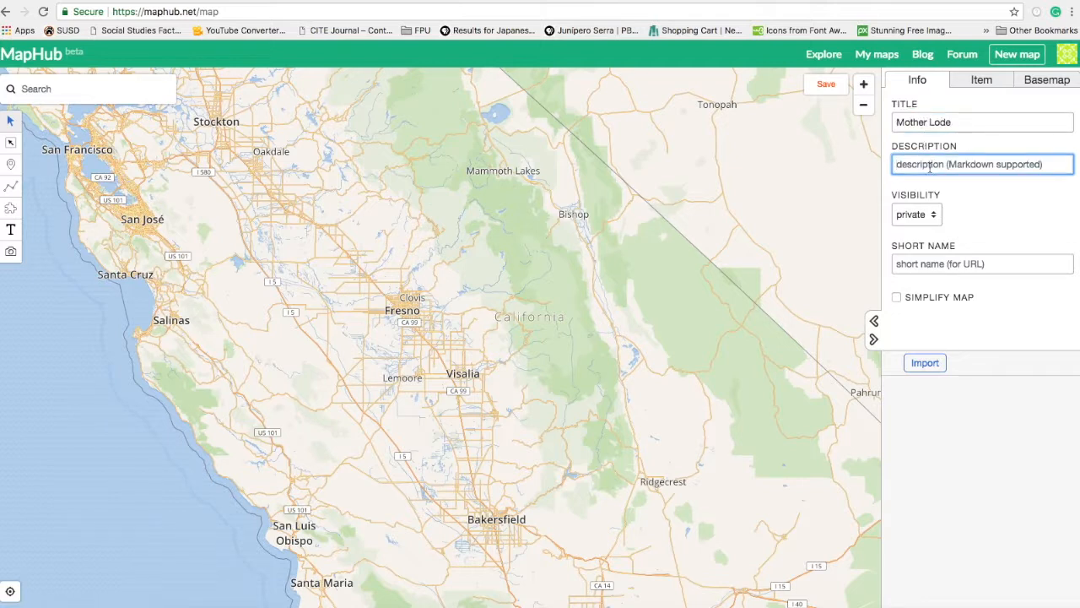
text(T)
key(BackSpace)
text(A map of the Mar)
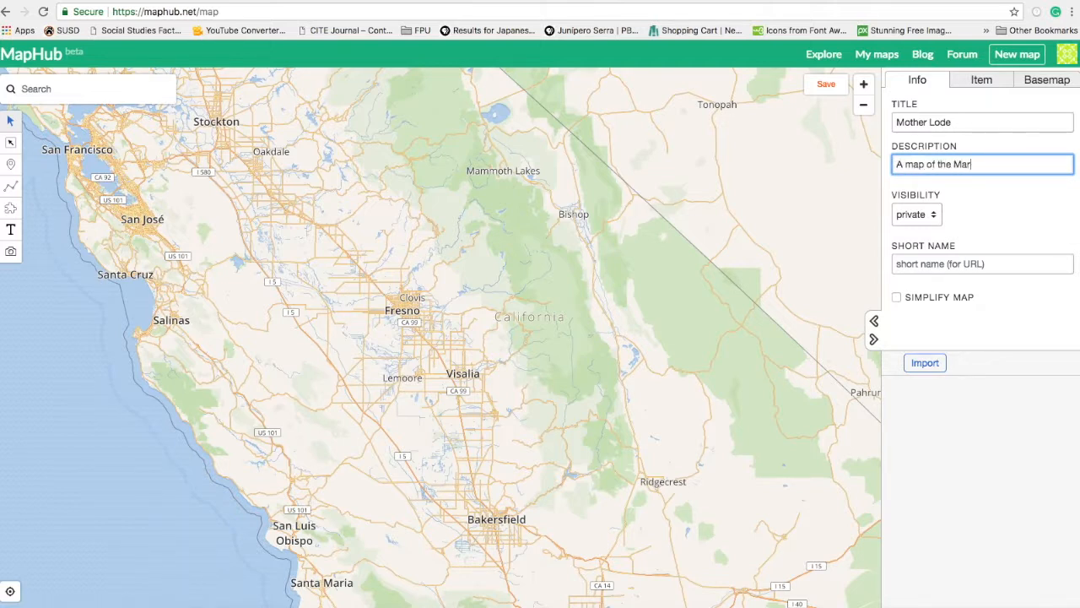
text(iposa County area)
click(934, 221)
click(934, 204)
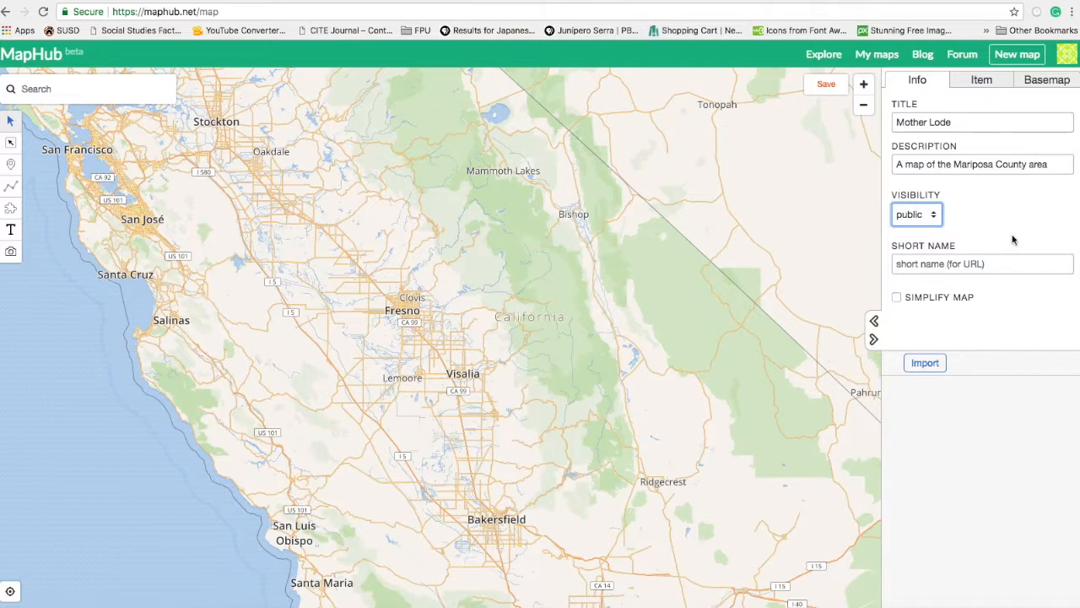
click(980, 82)
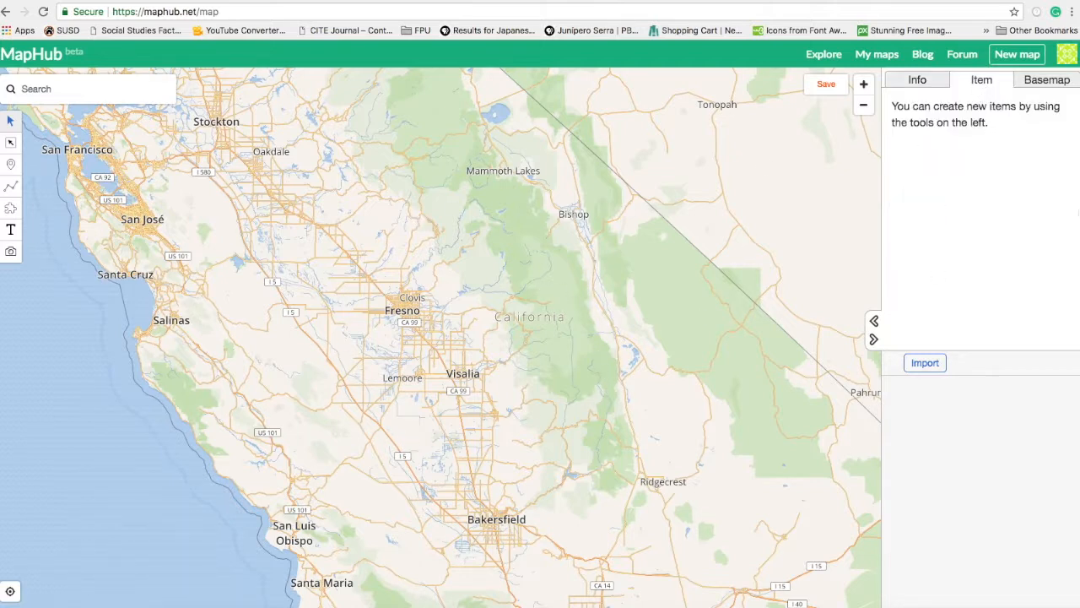
Preview the Landscape basemap, then switch to Mapbox Satellite (labels).
click(1049, 82)
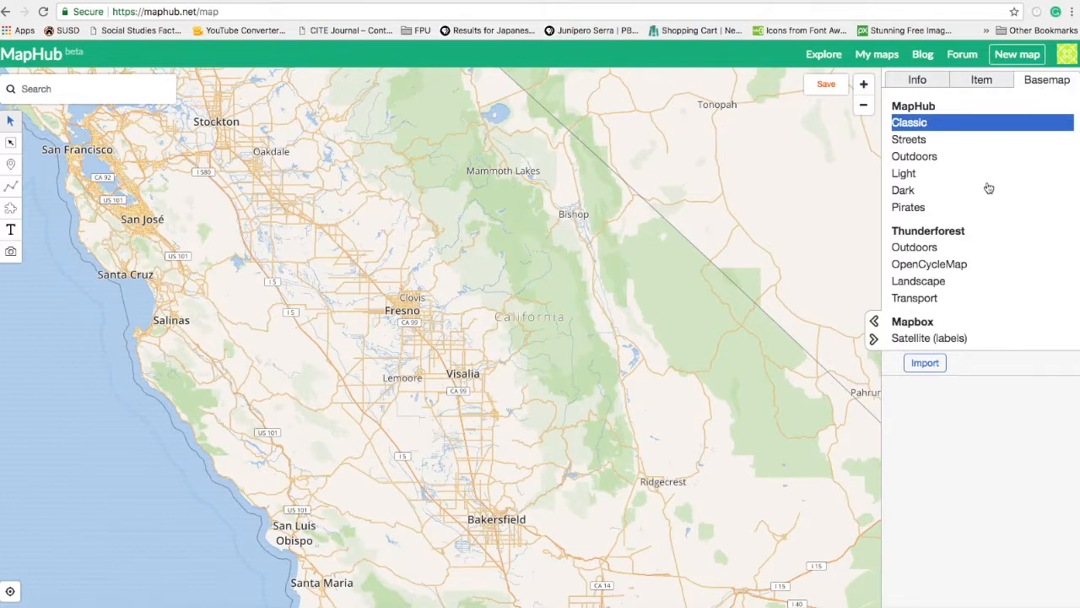
scroll(982, 224, down, 2)
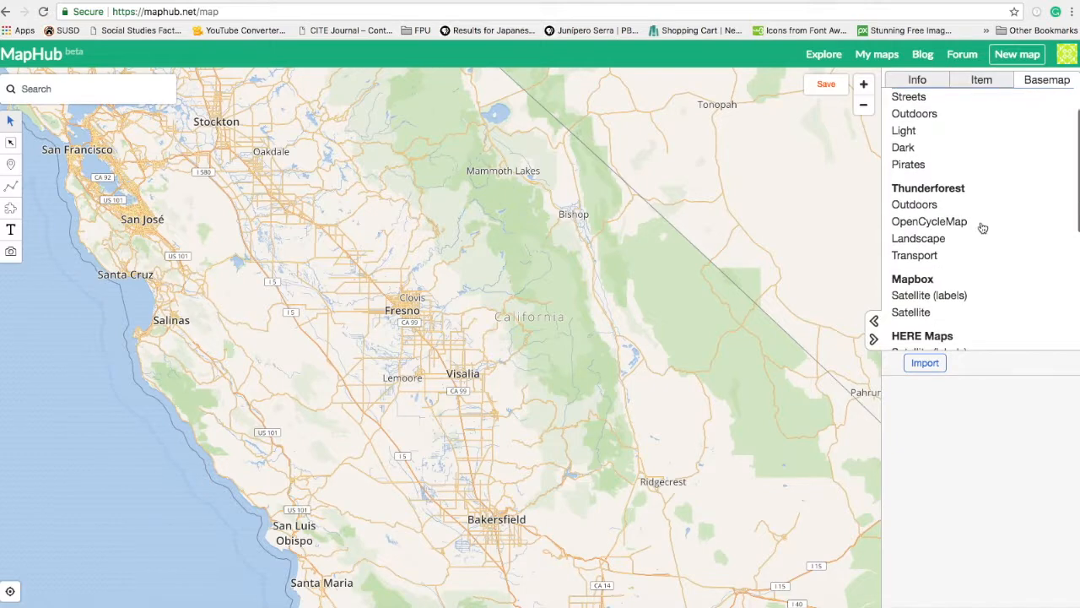
click(940, 243)
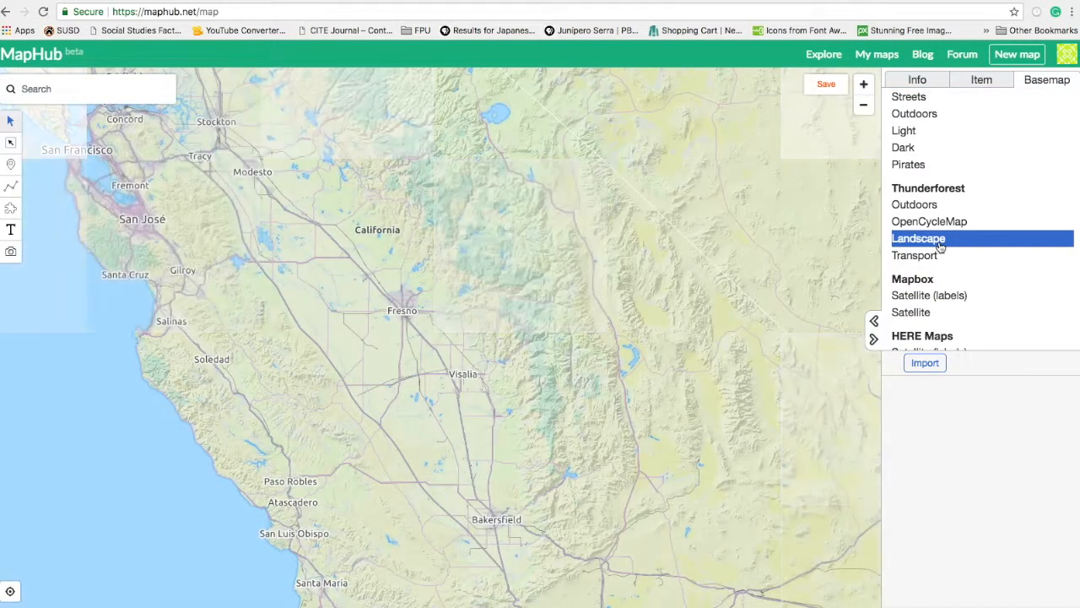
scroll(977, 279, down, 2)
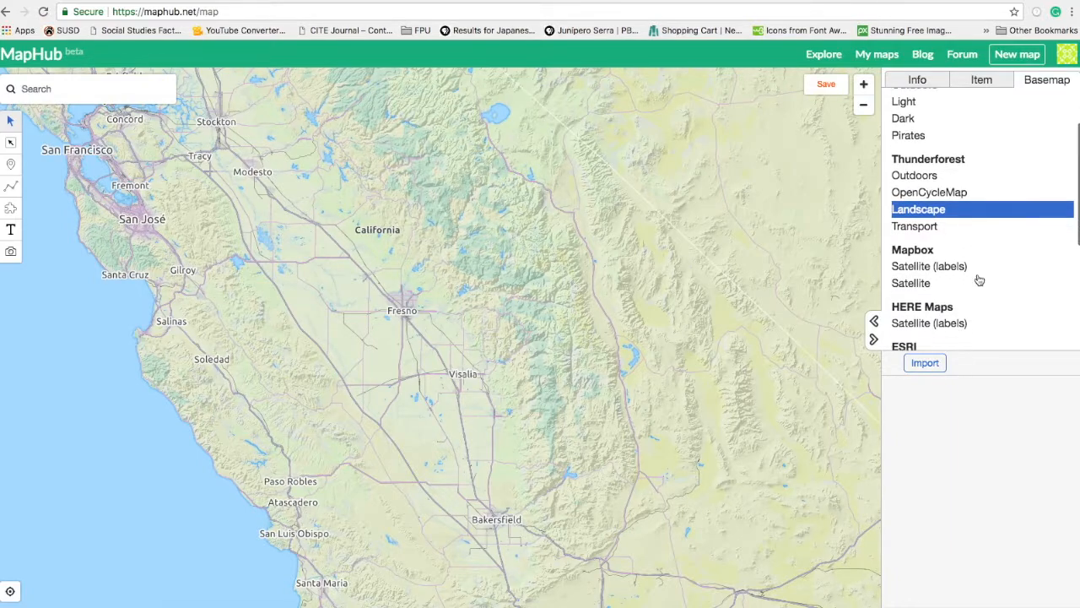
scroll(978, 279, down, 1)
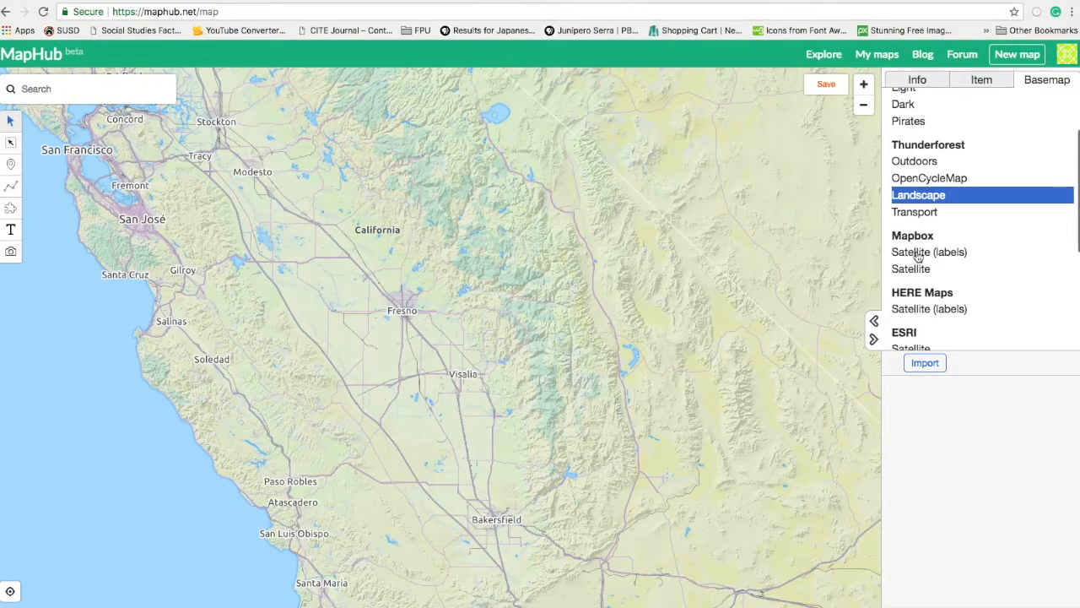
click(918, 257)
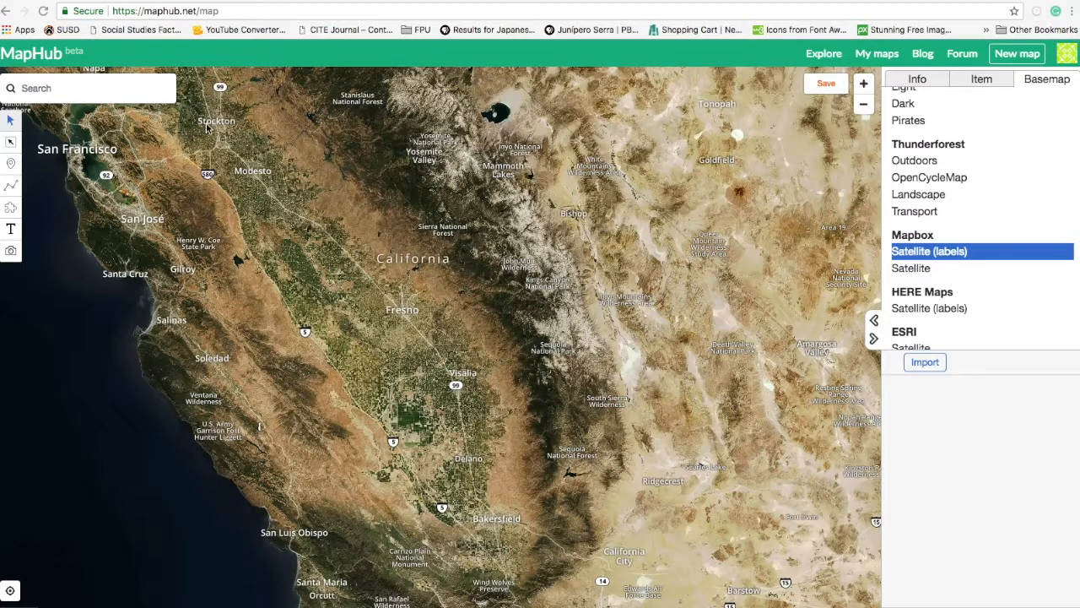
click(81, 91)
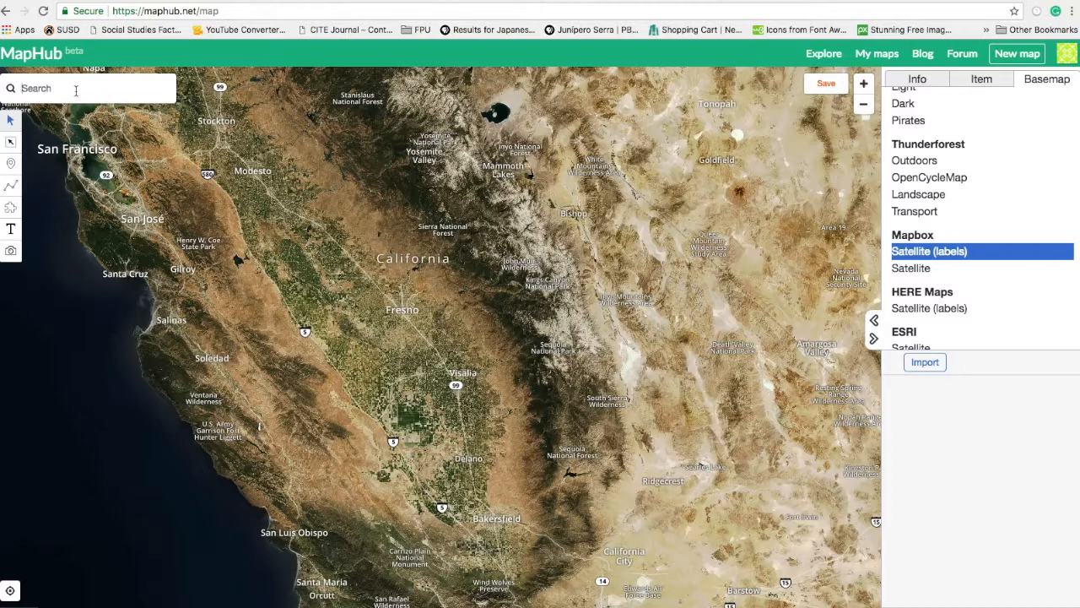
Search for Mariposa County Courthouse and add the result as a marker.
text(Mariposa County Courthouse)
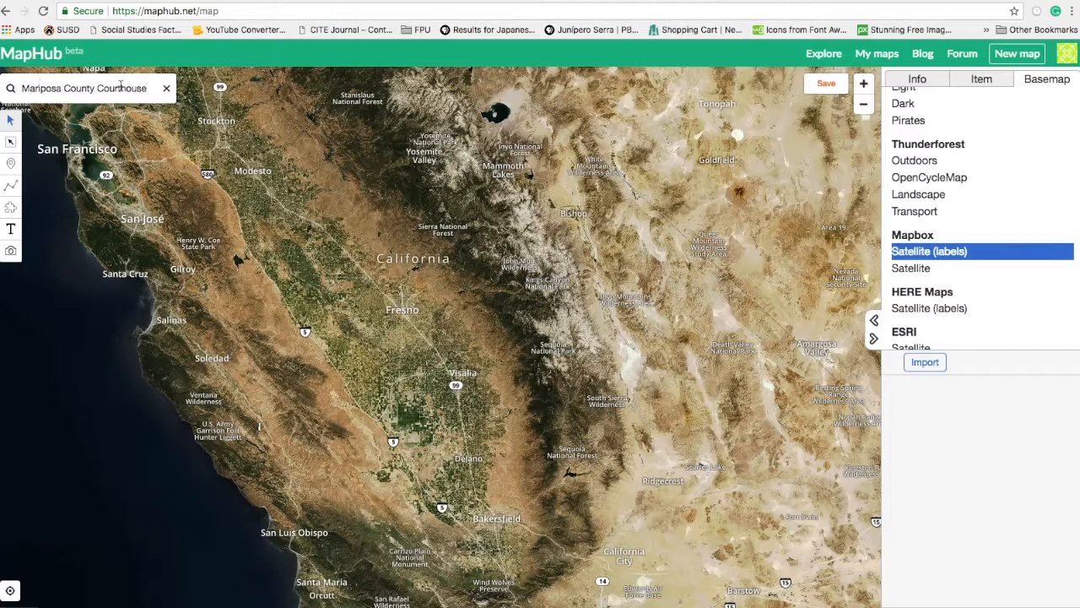
key(Return)
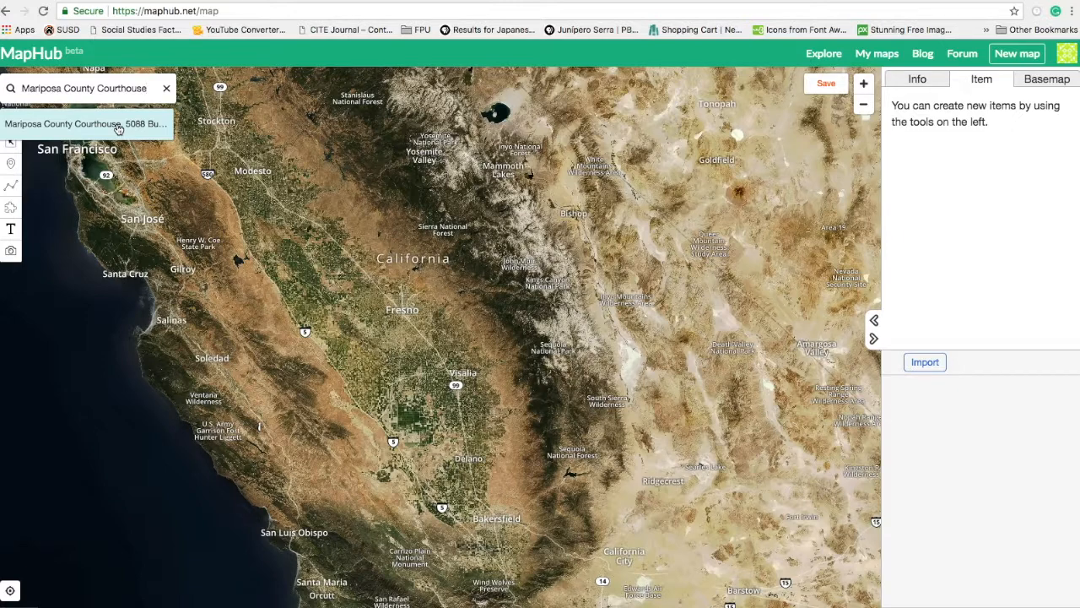
click(118, 126)
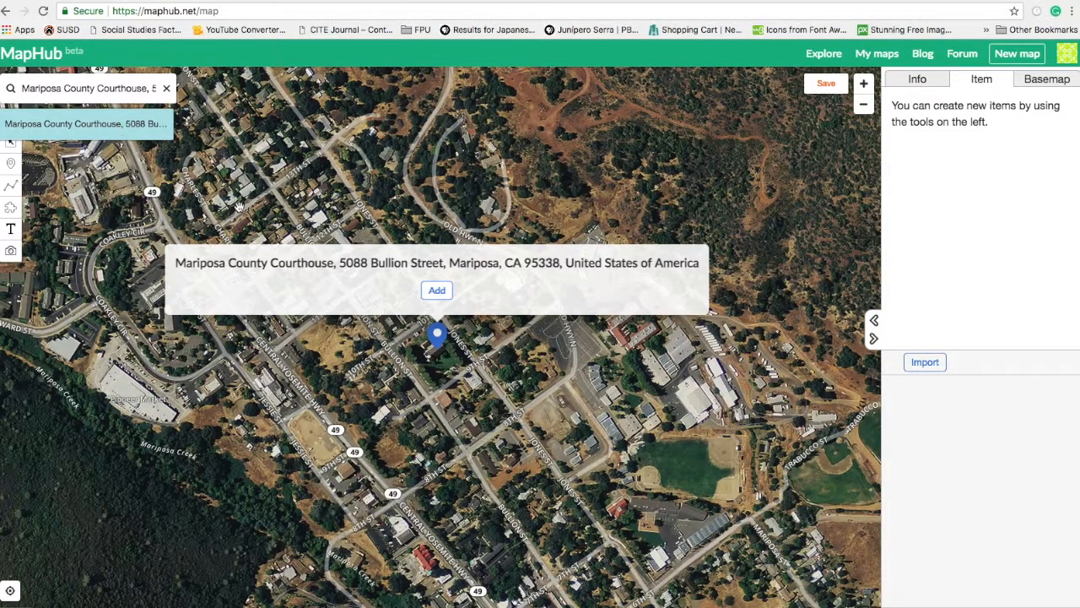
click(438, 291)
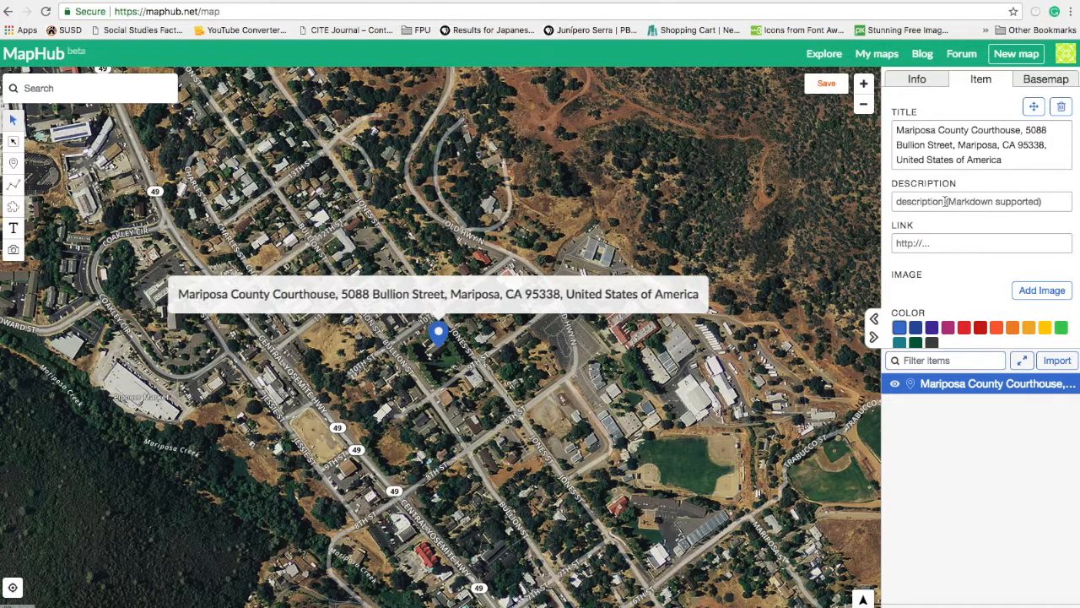
Describe the courthouse marker: 'You will learn about the oldest courthouse continuously in use west of the Mississippi River.'.
click(946, 201)
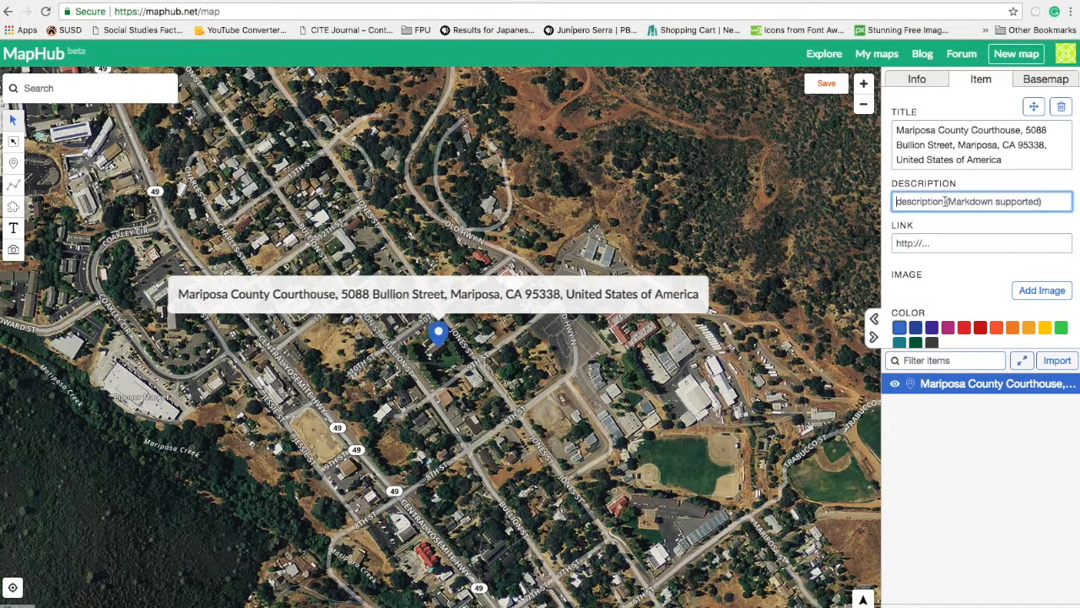
text(You will learn about the oldest courthouse continuously in use west of the Mississippi River.)
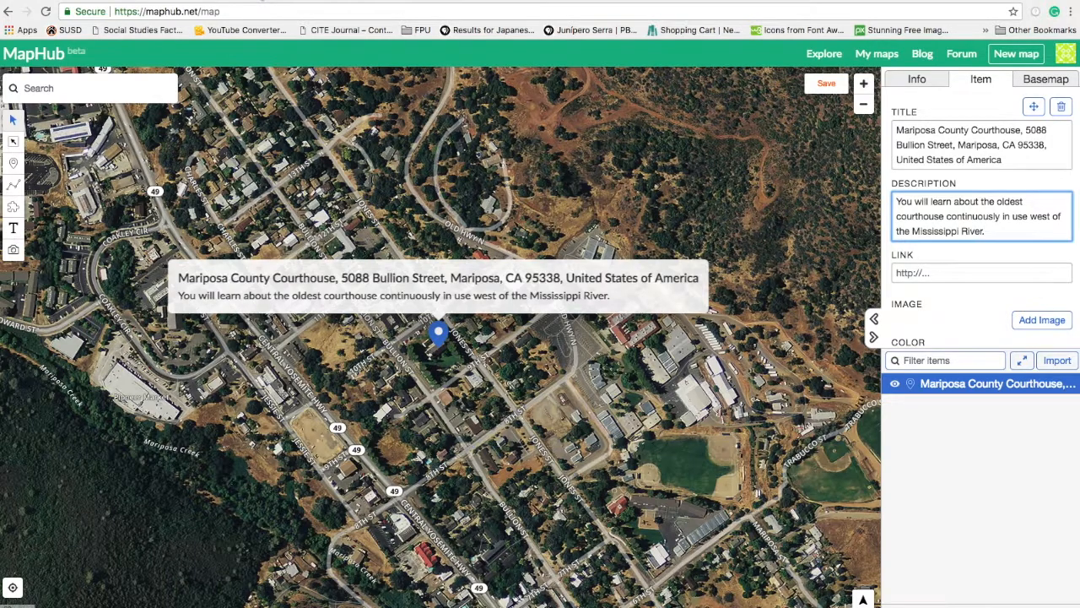
click(263, 1)
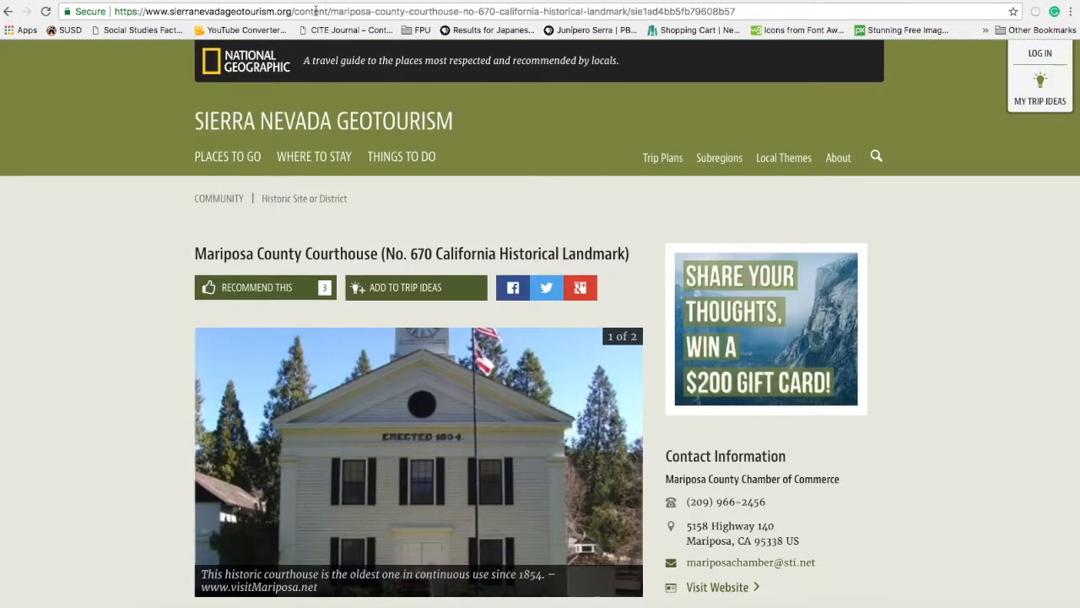
Select the web address of the Sierra Nevada Geotourism Mariposa County Courthouse page.
scroll(325, 470, down, 1)
scroll(325, 470, down, 7)
scroll(340, 410, up, 8)
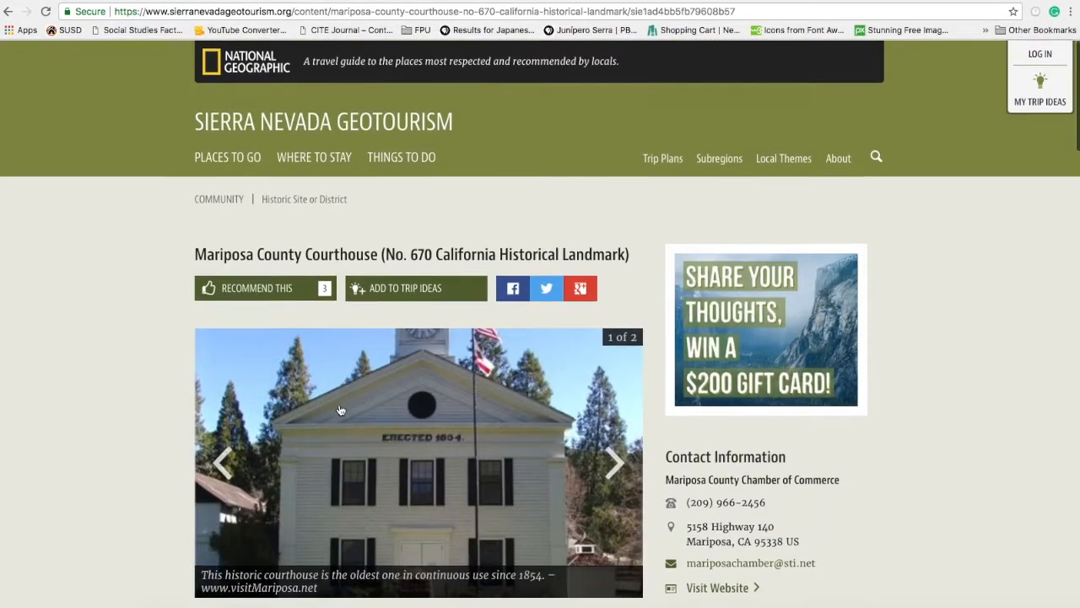
click(196, 17)
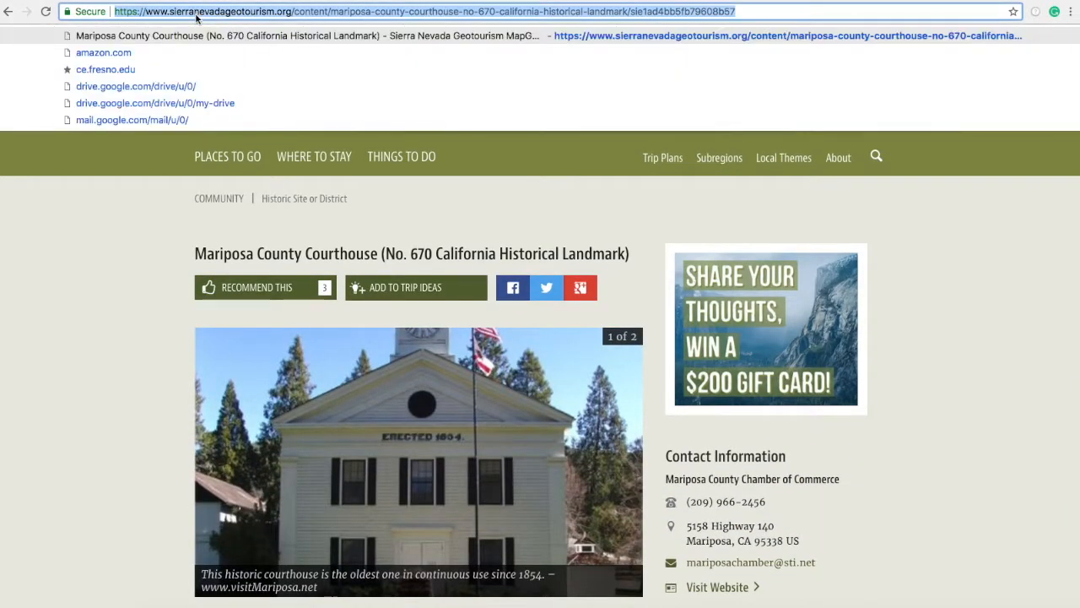
Set the courthouse marker's link to the Sierra Nevada Geotourism courthouse page.
click(120, 1)
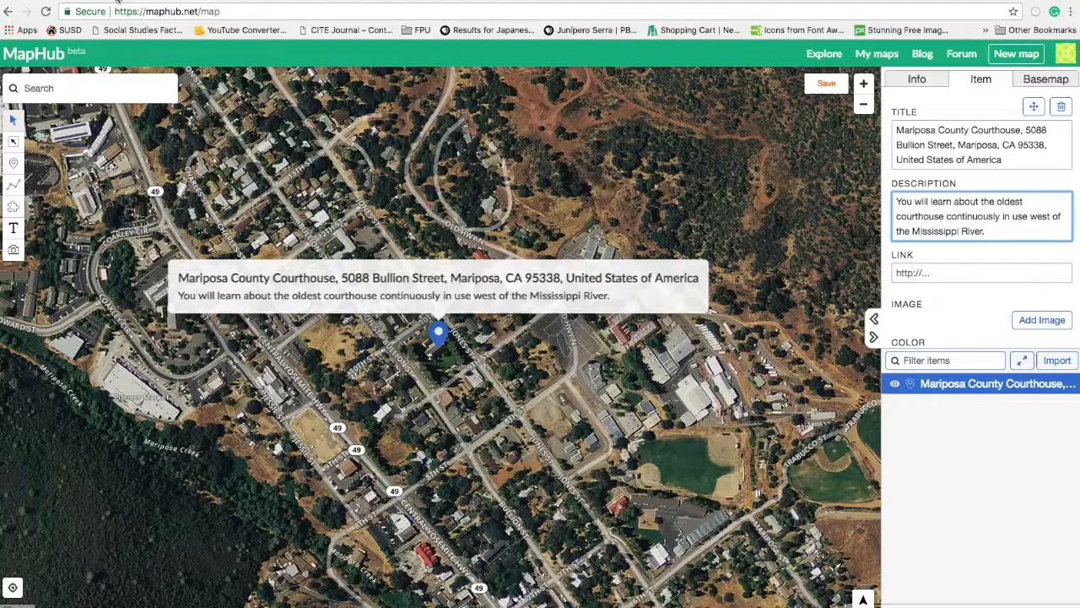
click(928, 272)
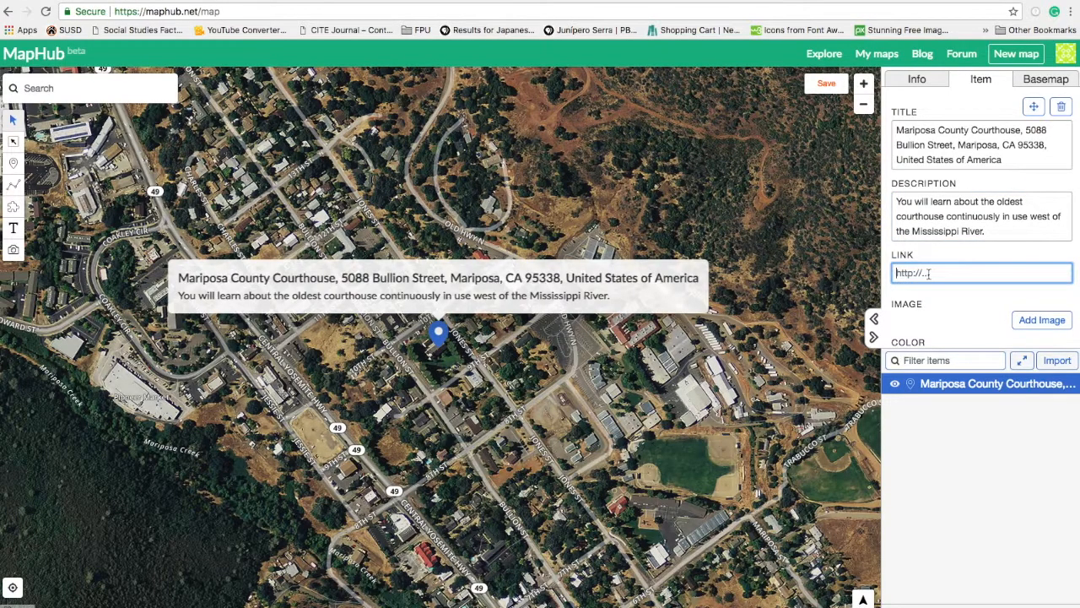
key(ctrl+v)
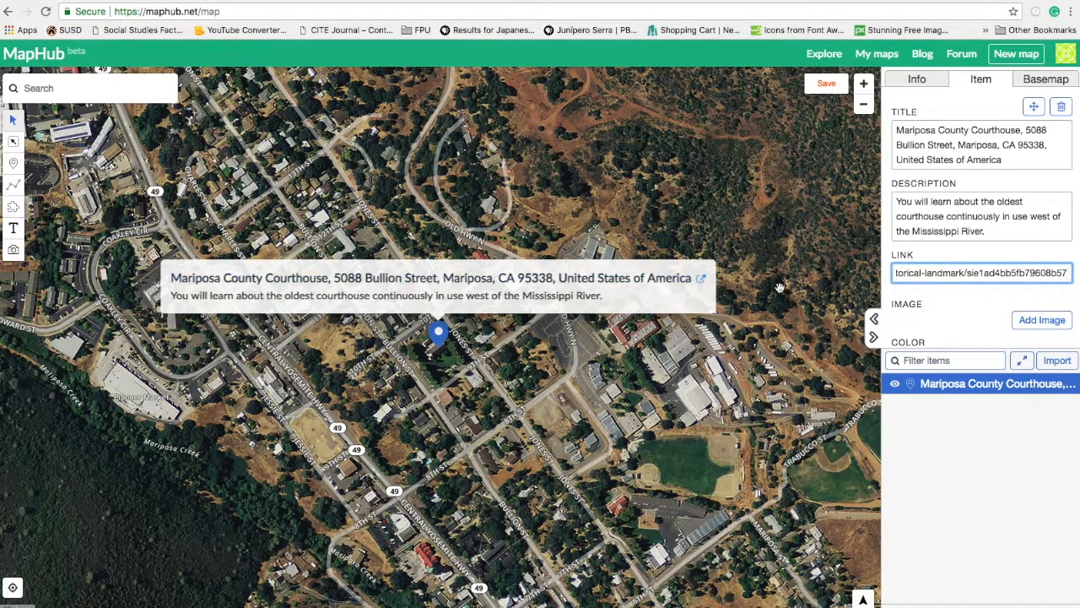
click(1038, 321)
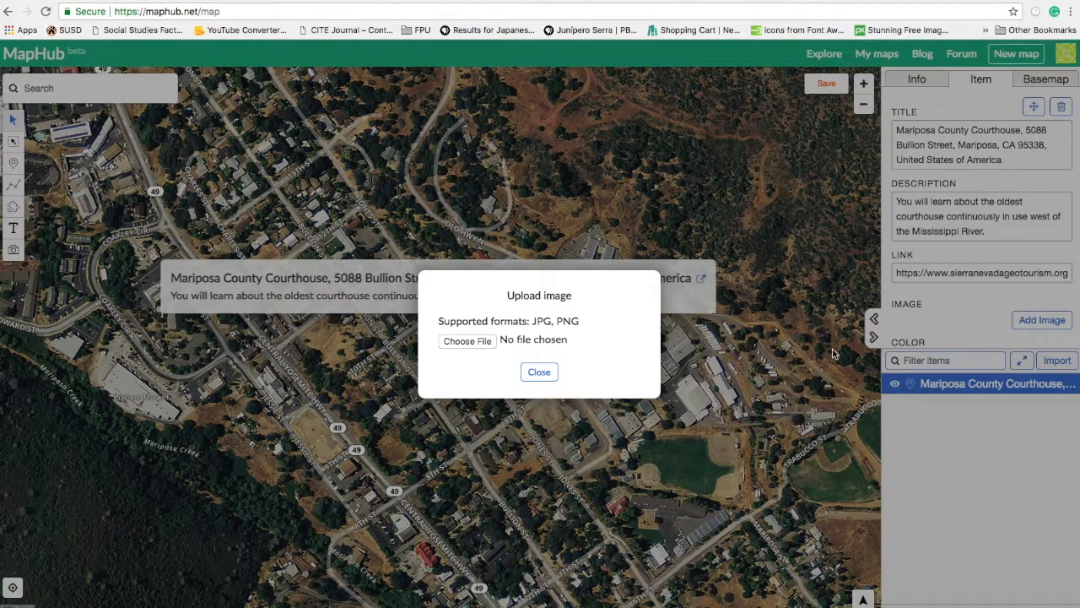
Attach Courthouse.JPG from the Desktop to the courthouse marker and save the map.
click(469, 341)
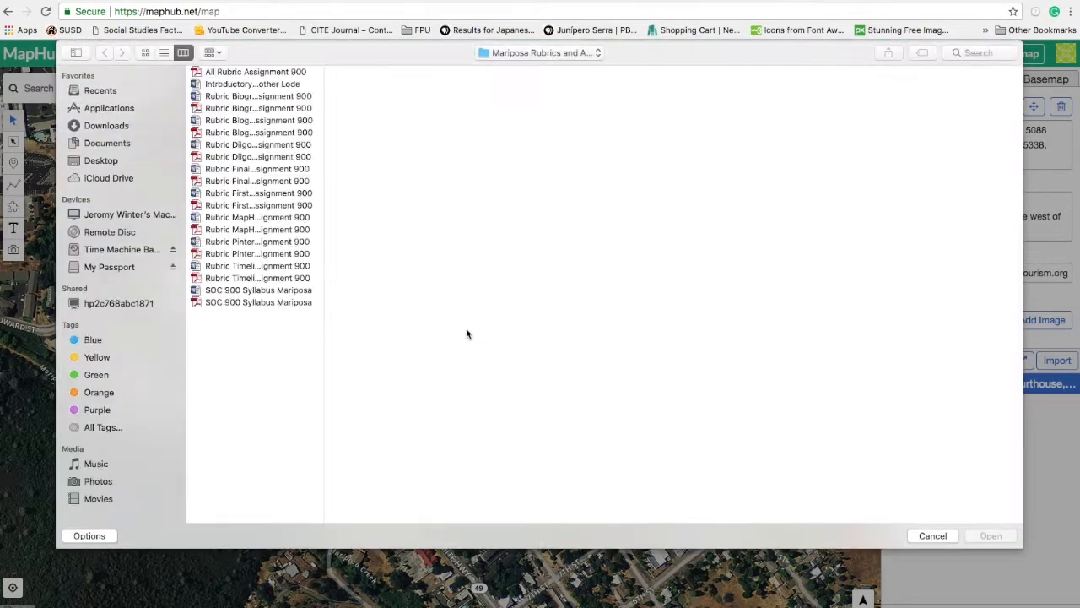
click(131, 161)
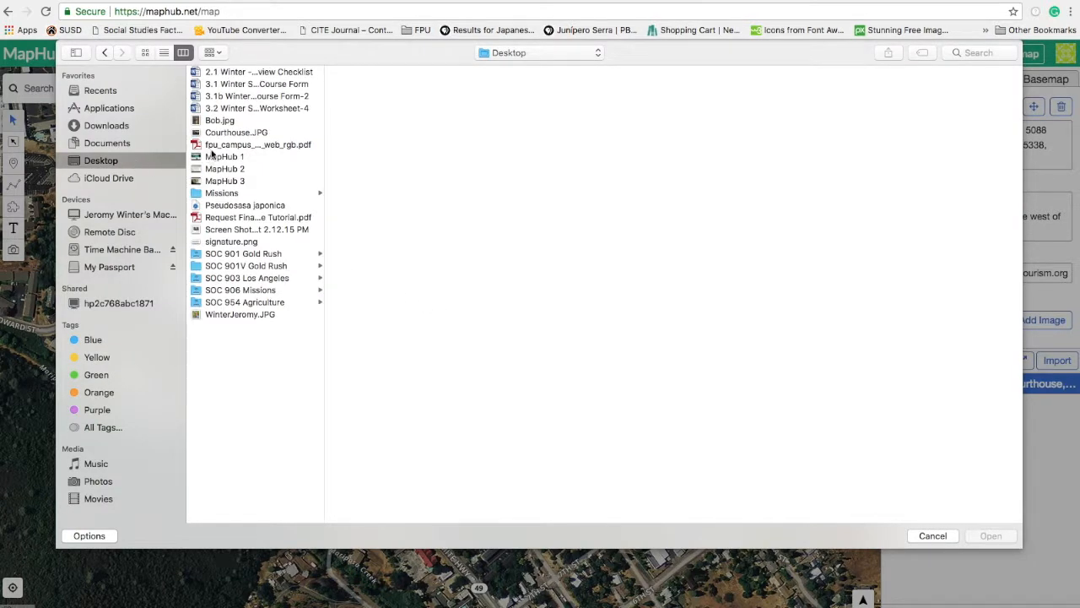
click(230, 133)
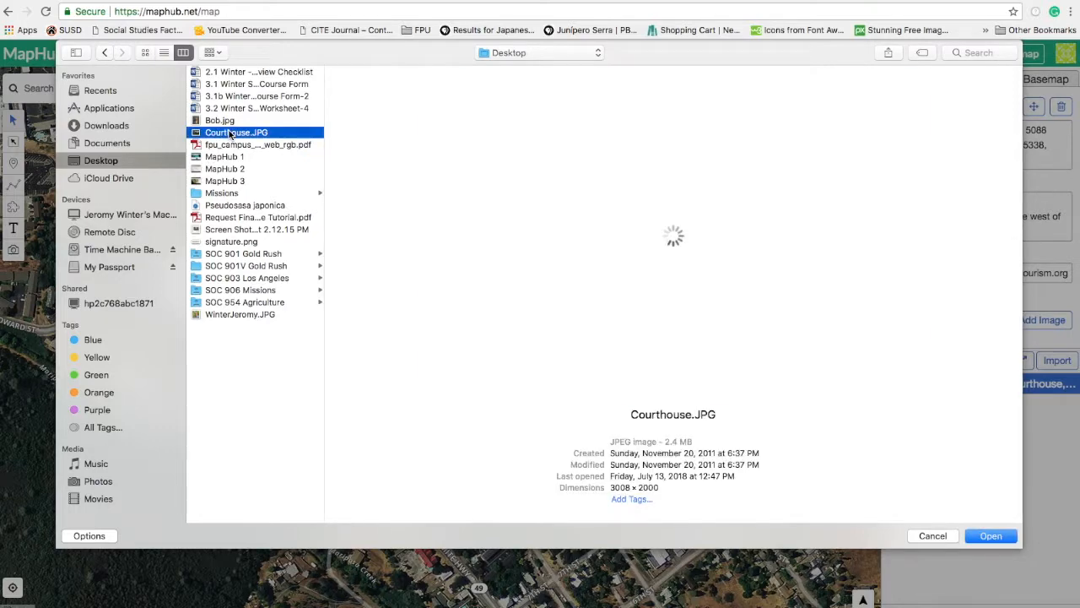
click(230, 134)
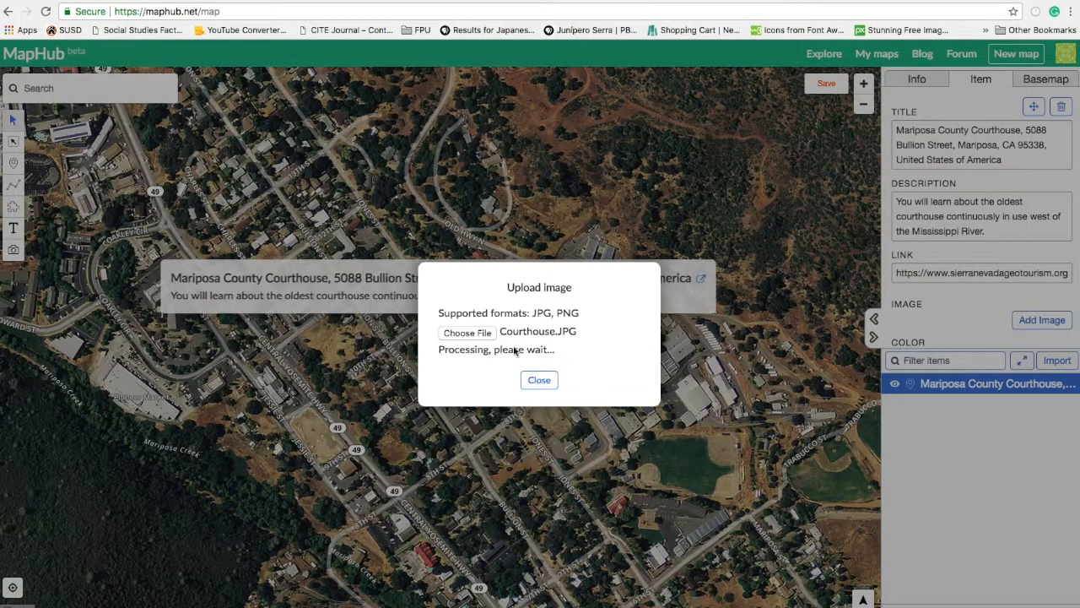
click(547, 382)
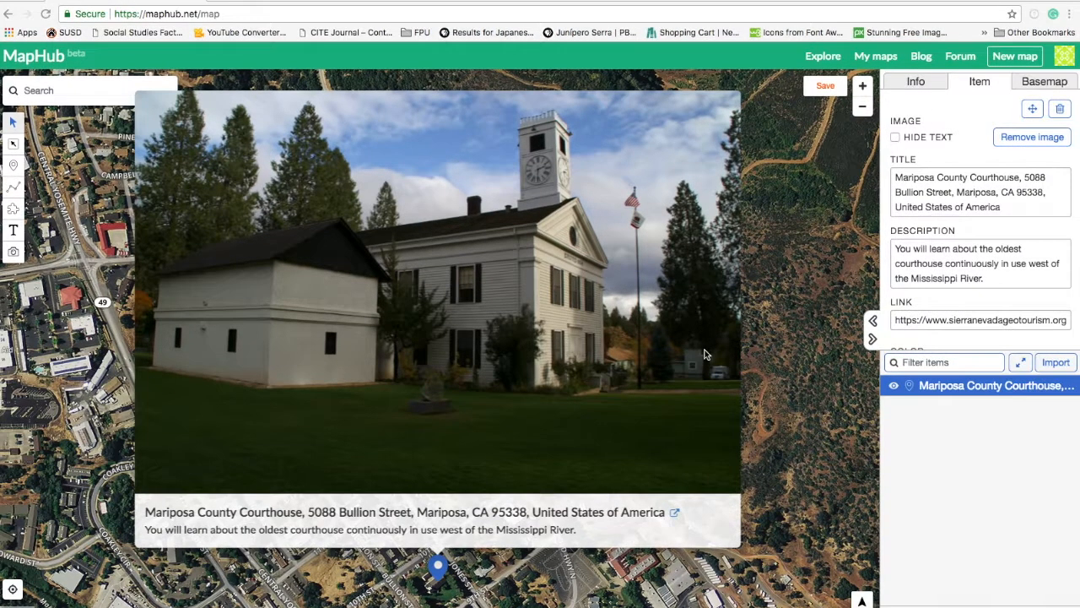
click(821, 88)
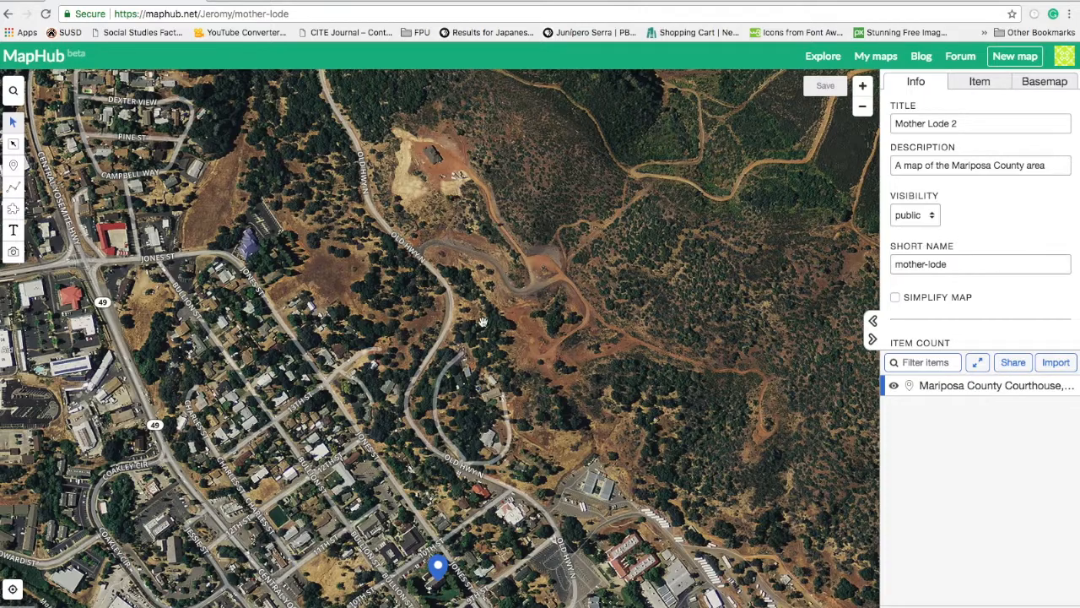
Preview the courthouse photo popup from the marker and item list, then zoom the map out.
drag(522, 403, 579, 180)
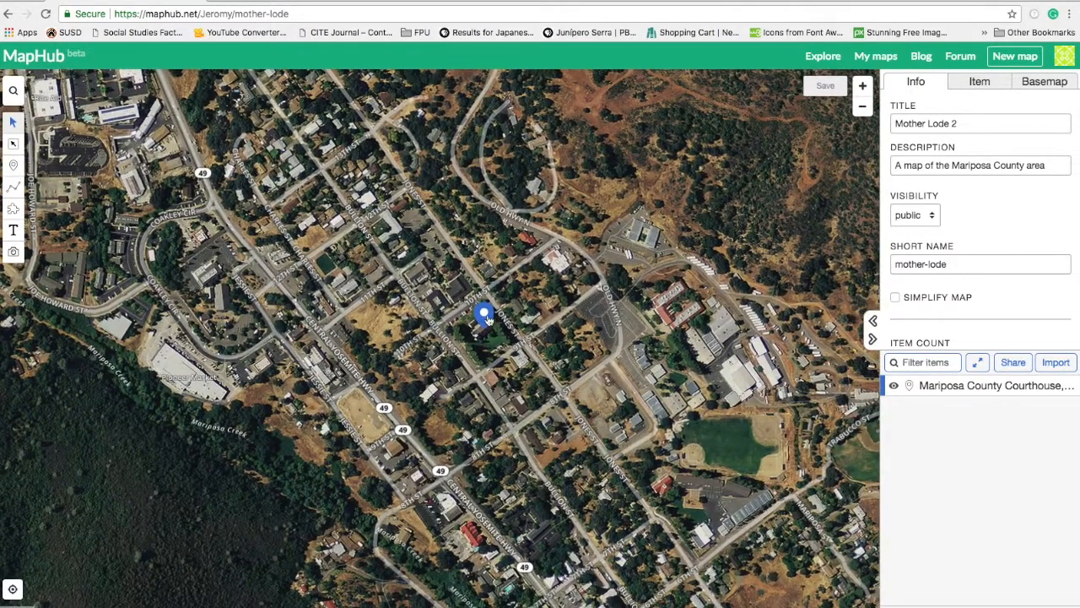
click(484, 316)
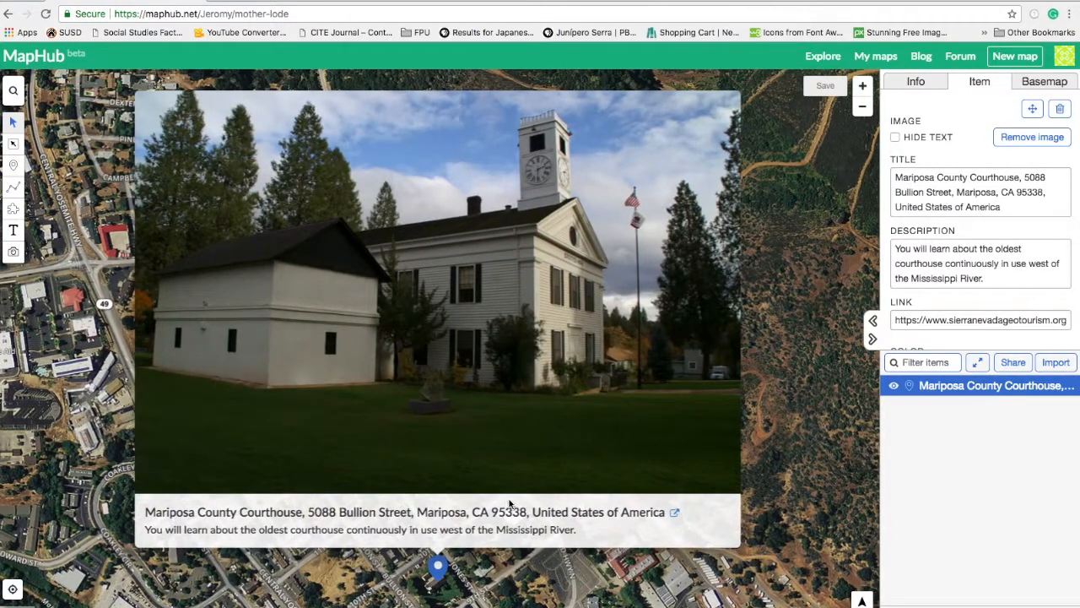
click(797, 476)
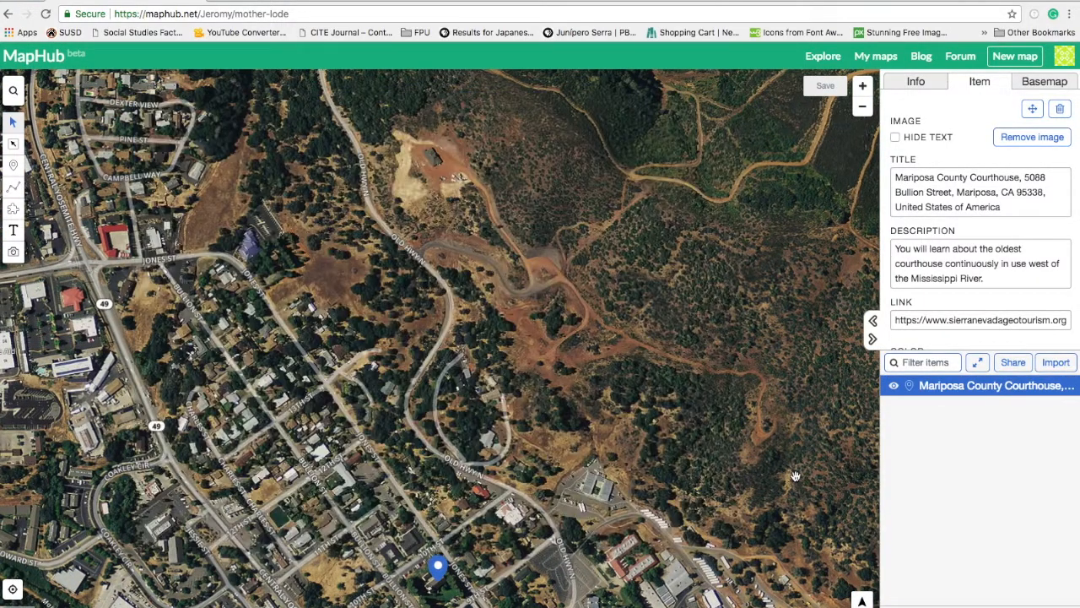
click(998, 387)
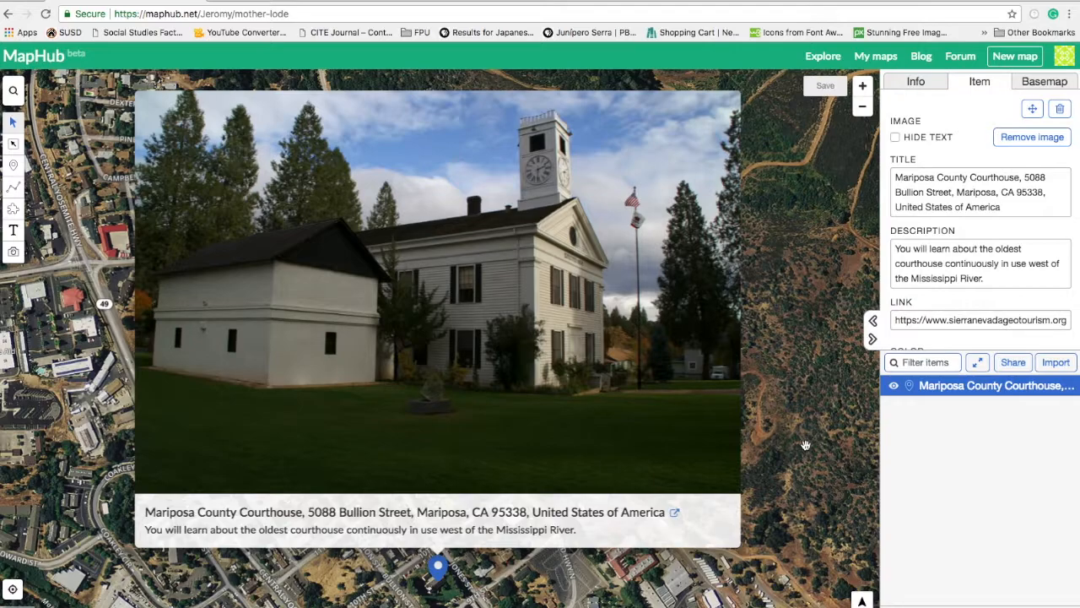
click(864, 108)
click(864, 108)
click(862, 86)
click(864, 108)
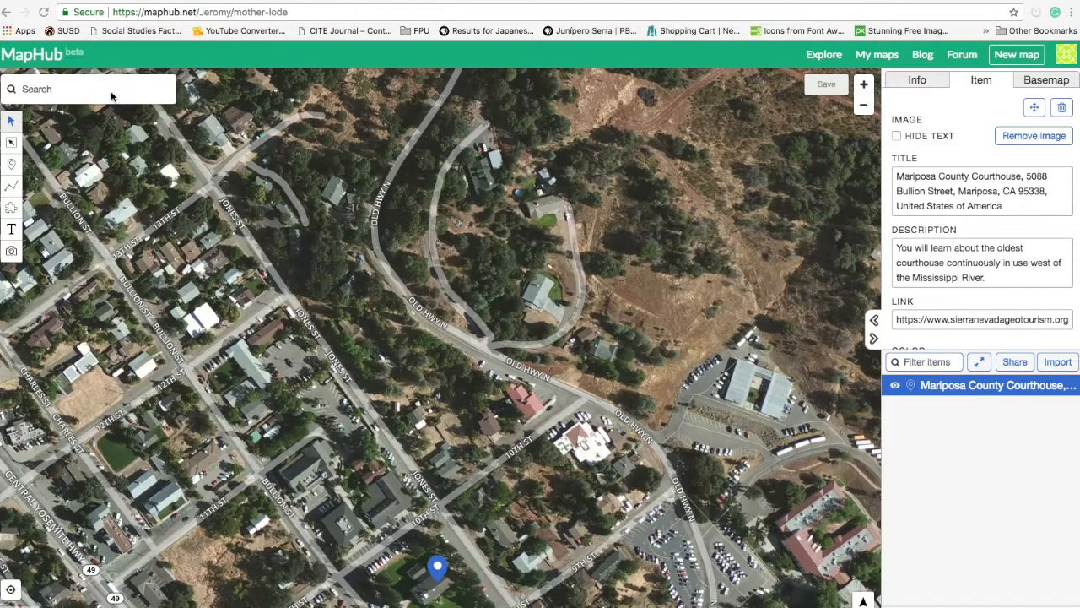
click(38, 90)
key(super+v)
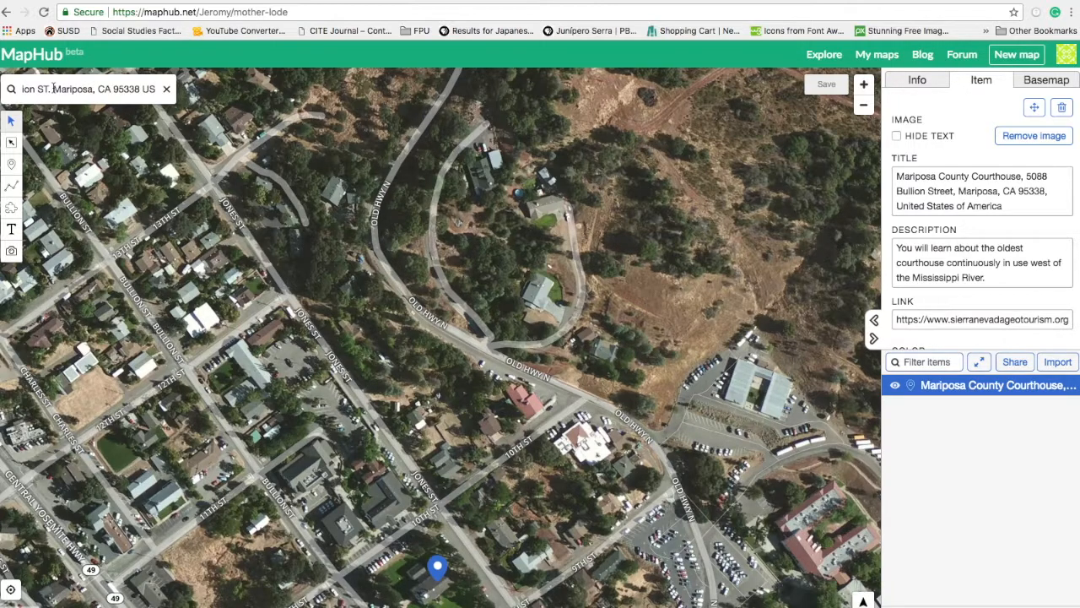
key(Return)
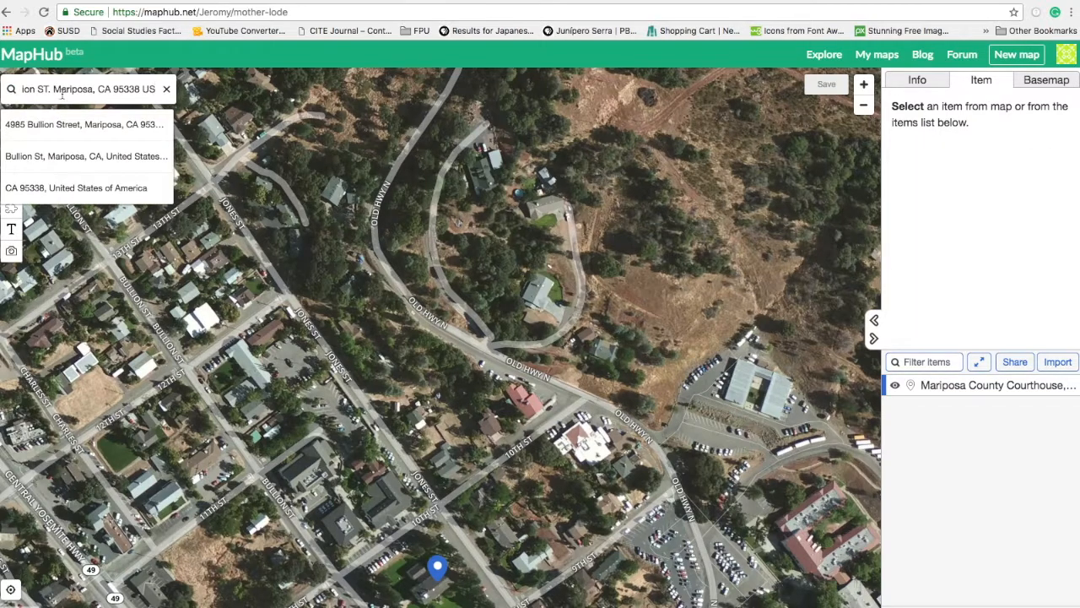
click(70, 133)
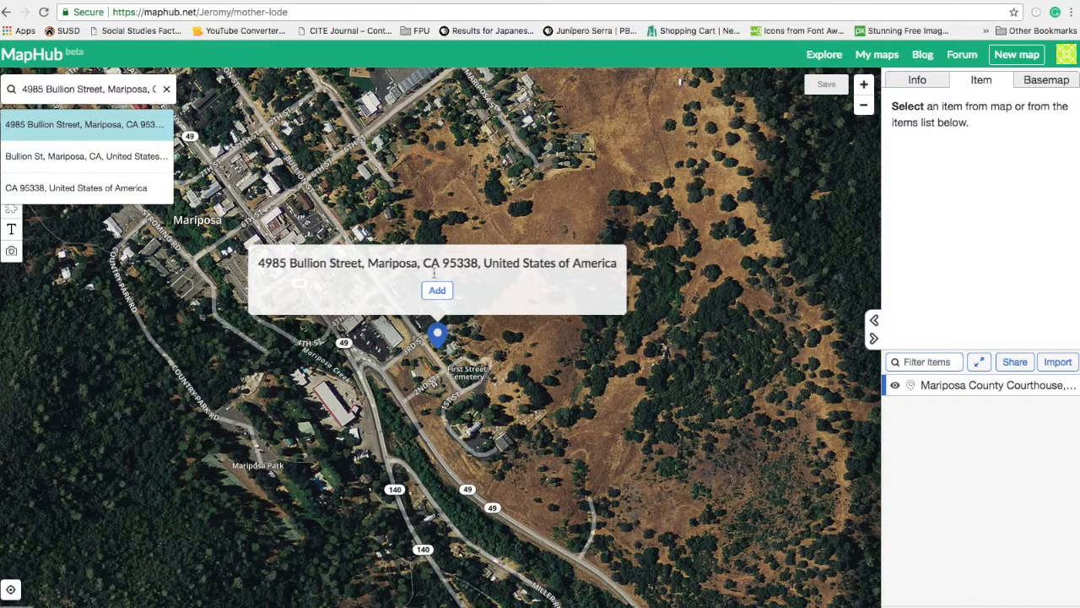
click(440, 290)
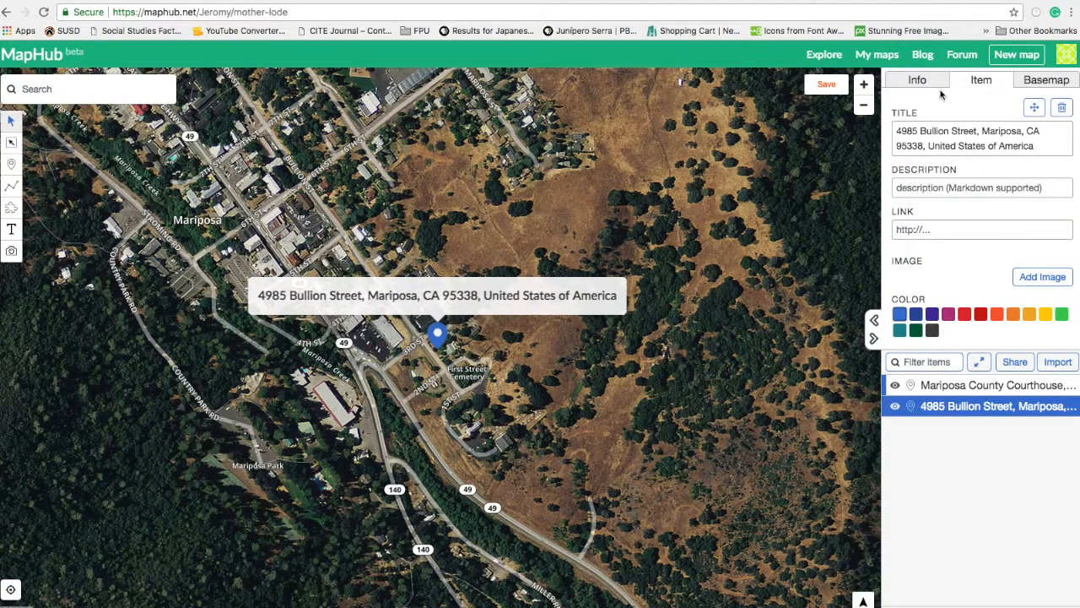
Describe the Bullion Street marker as 'St. Joseph's Church' and link it to the church's geotourism page.
click(925, 186)
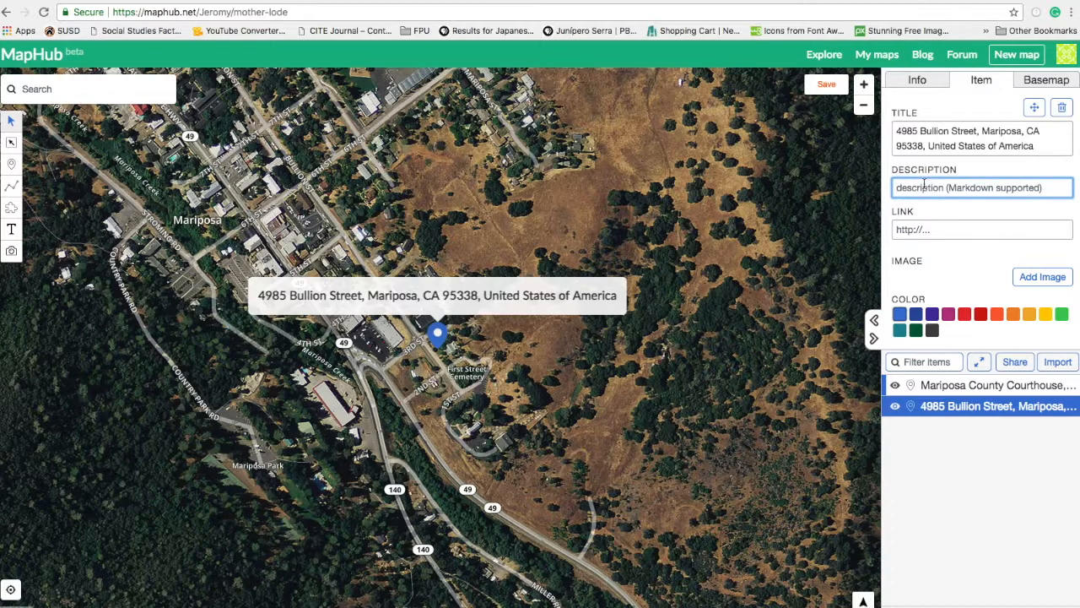
text(St.)
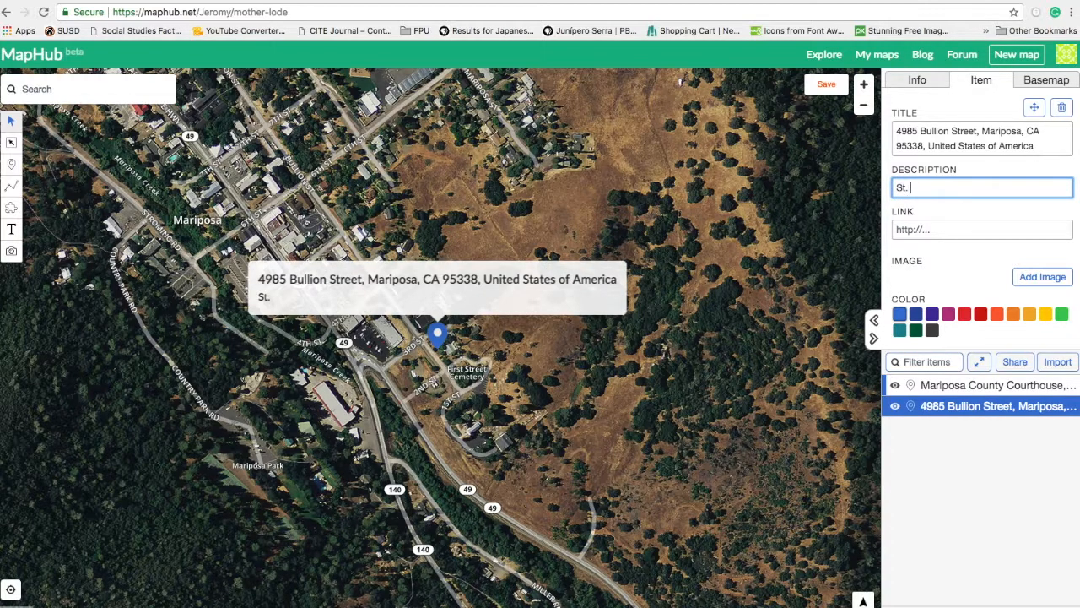
text( Joseph's Church)
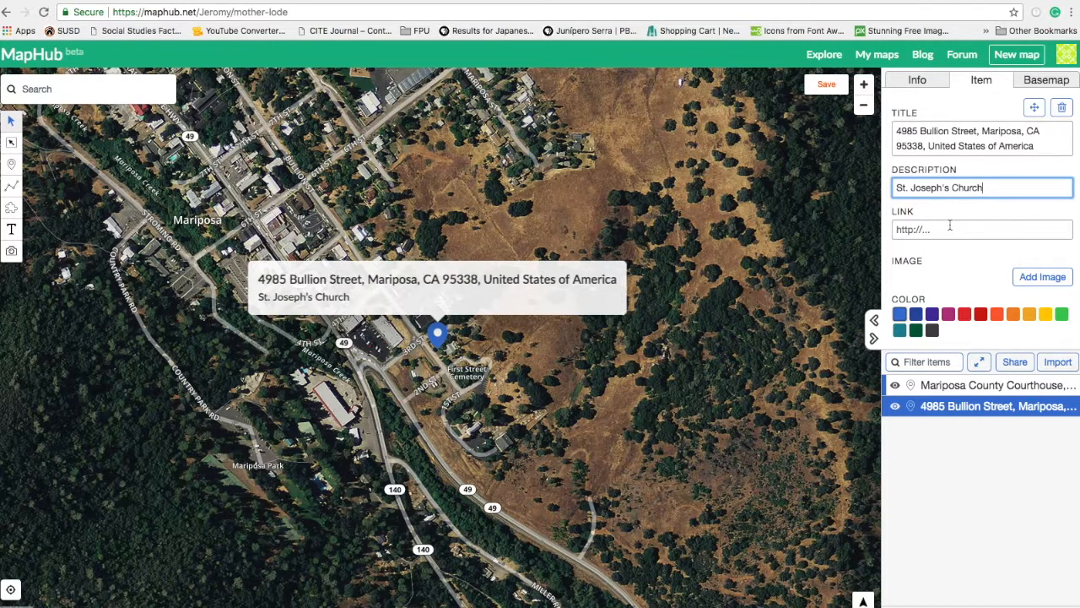
click(285, 1)
click(285, 12)
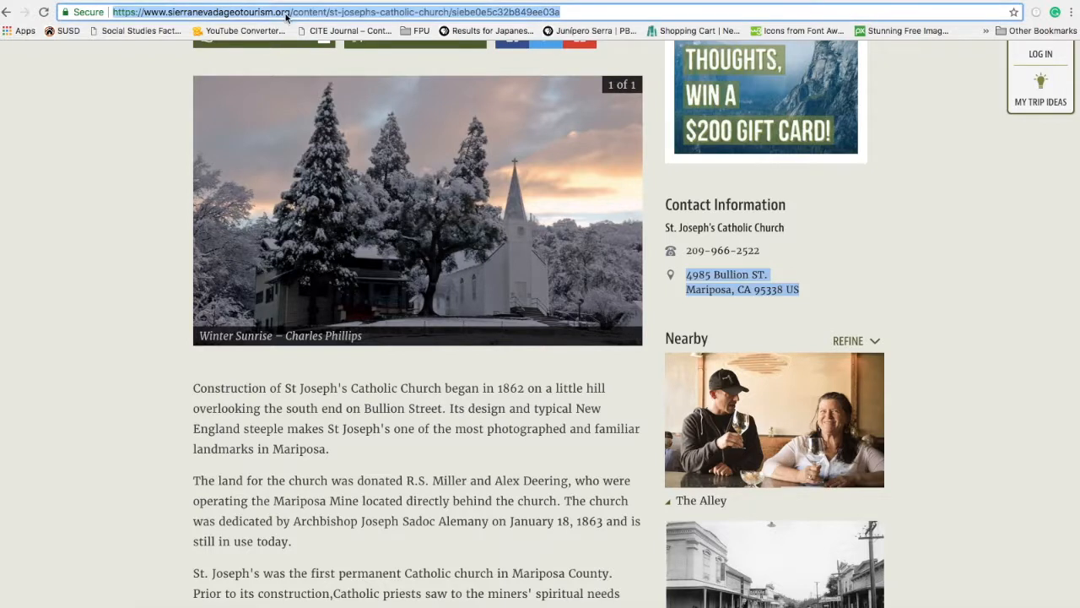
click(133, 1)
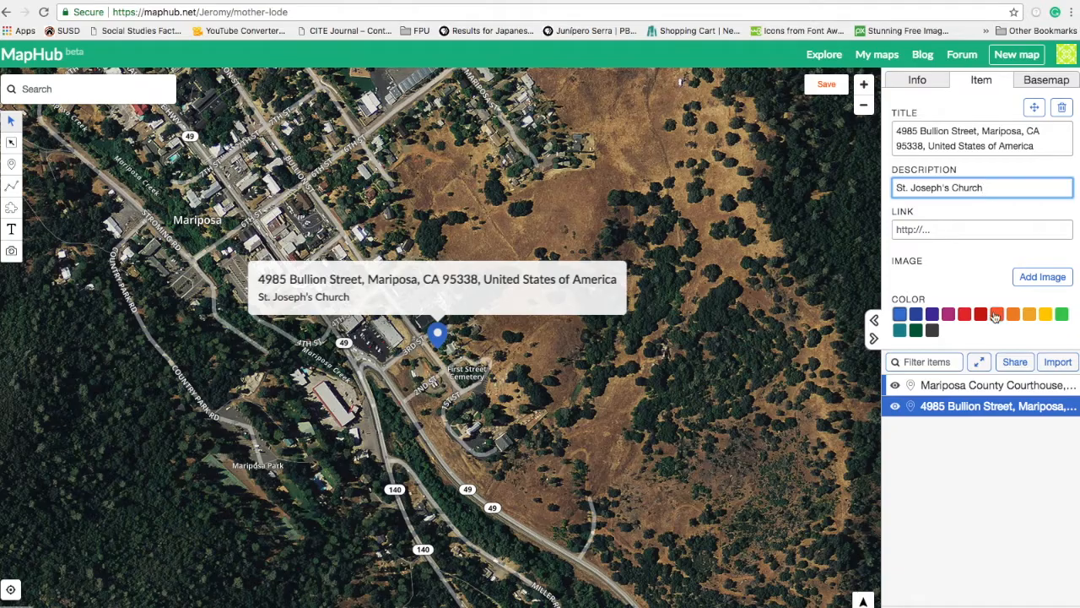
click(951, 235)
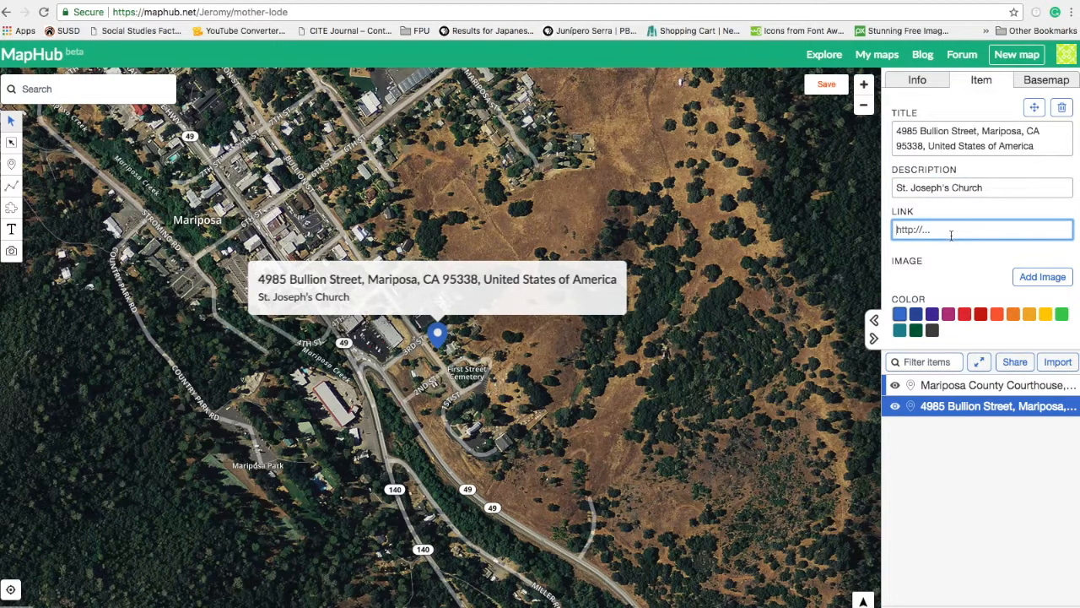
key(super+v)
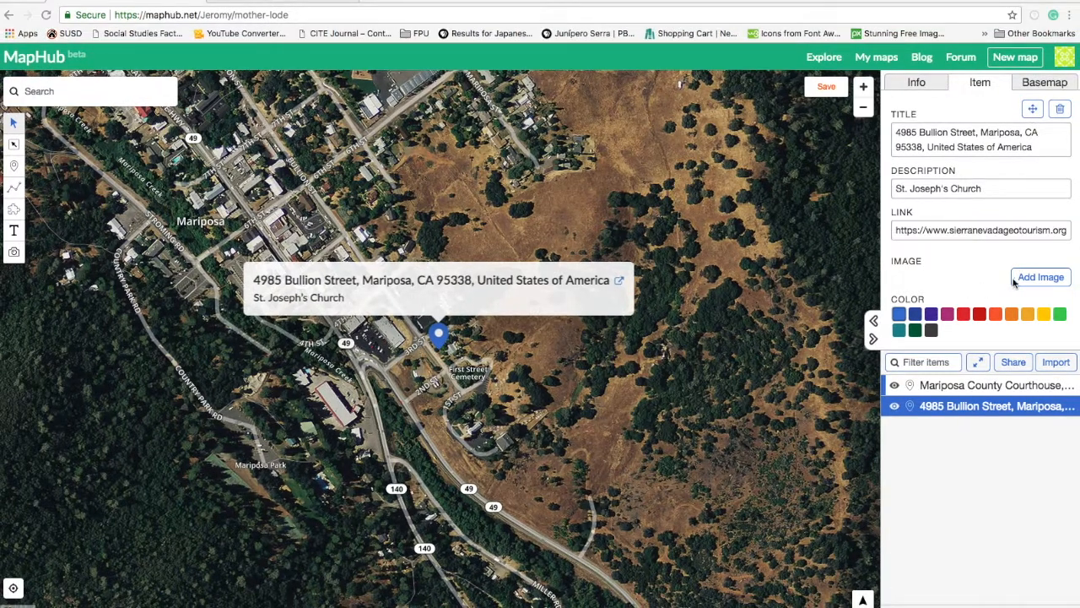
Upload s003.jpg as the church marker's photo, check its popup, and save the map.
click(1026, 281)
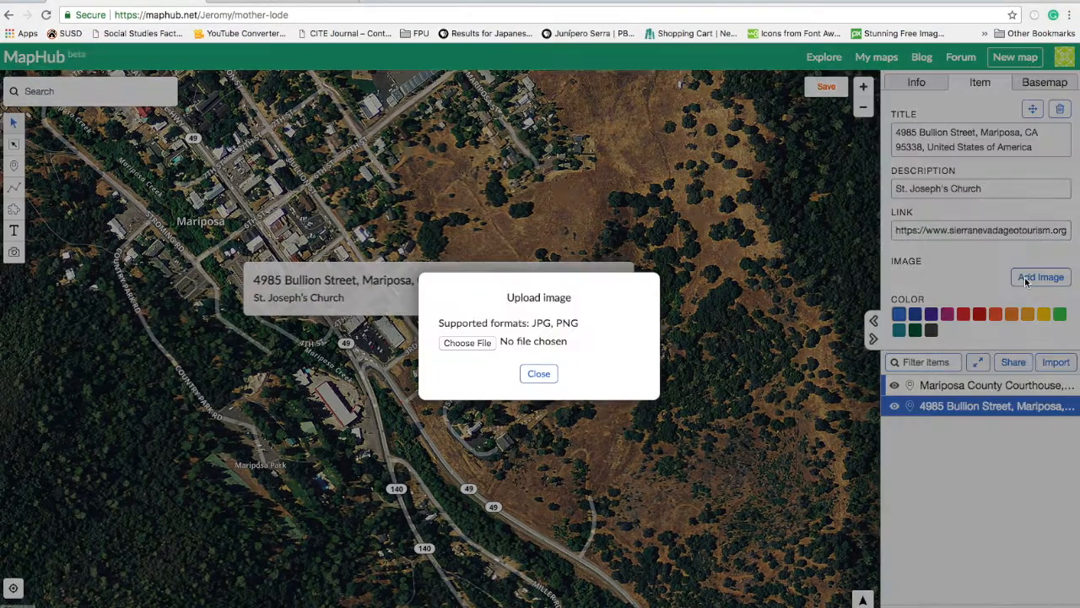
click(468, 343)
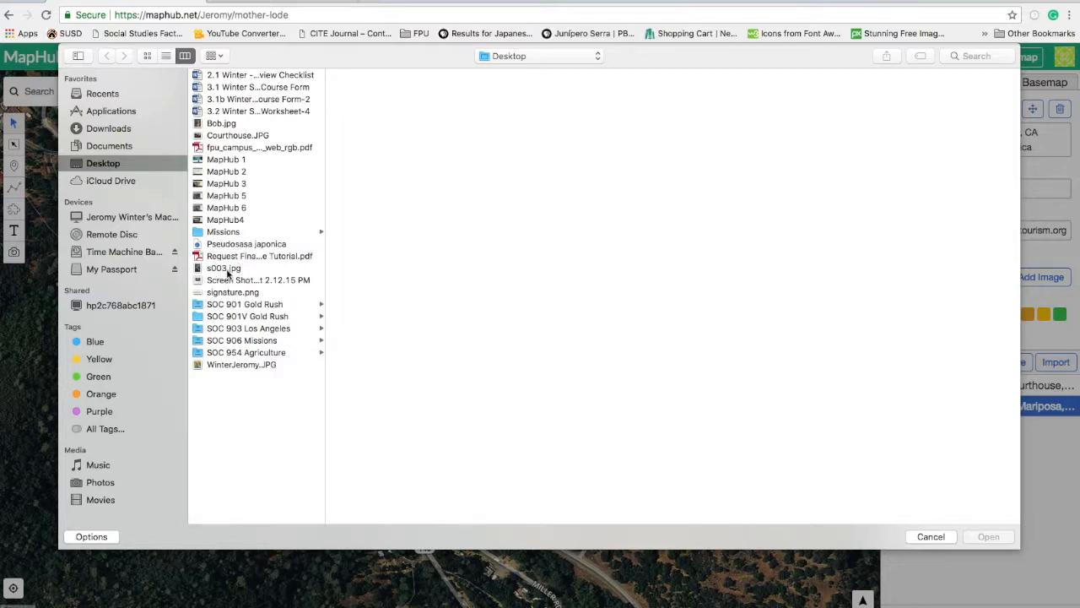
double_click(225, 268)
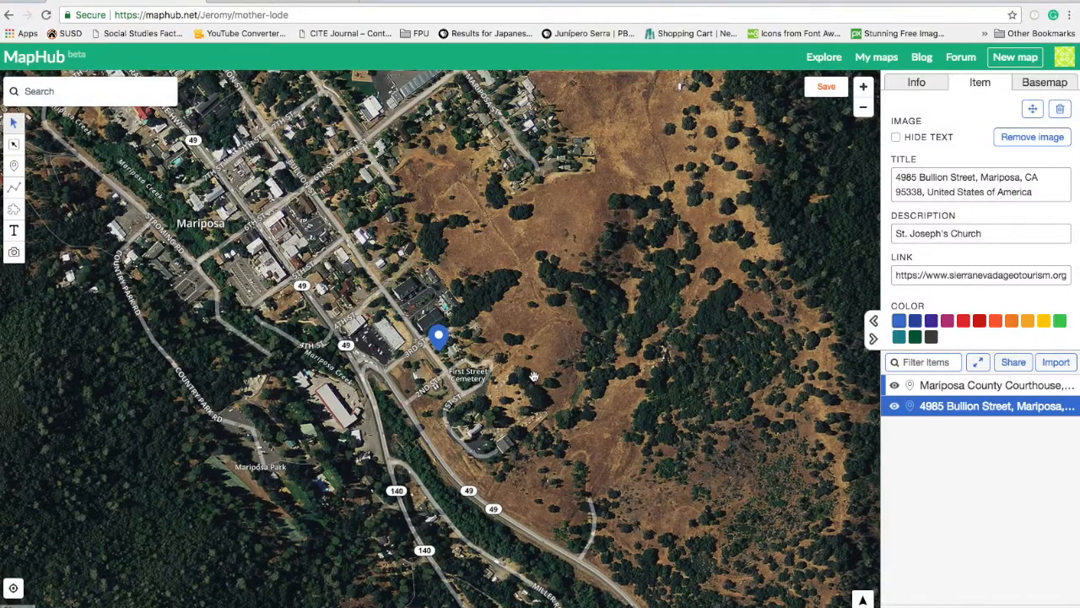
click(439, 337)
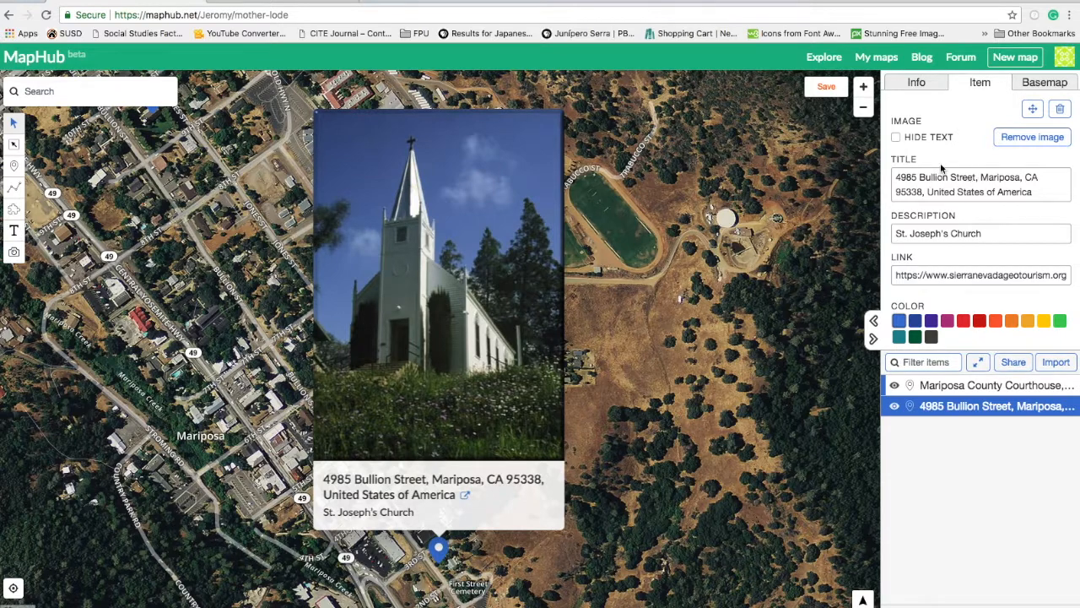
click(828, 87)
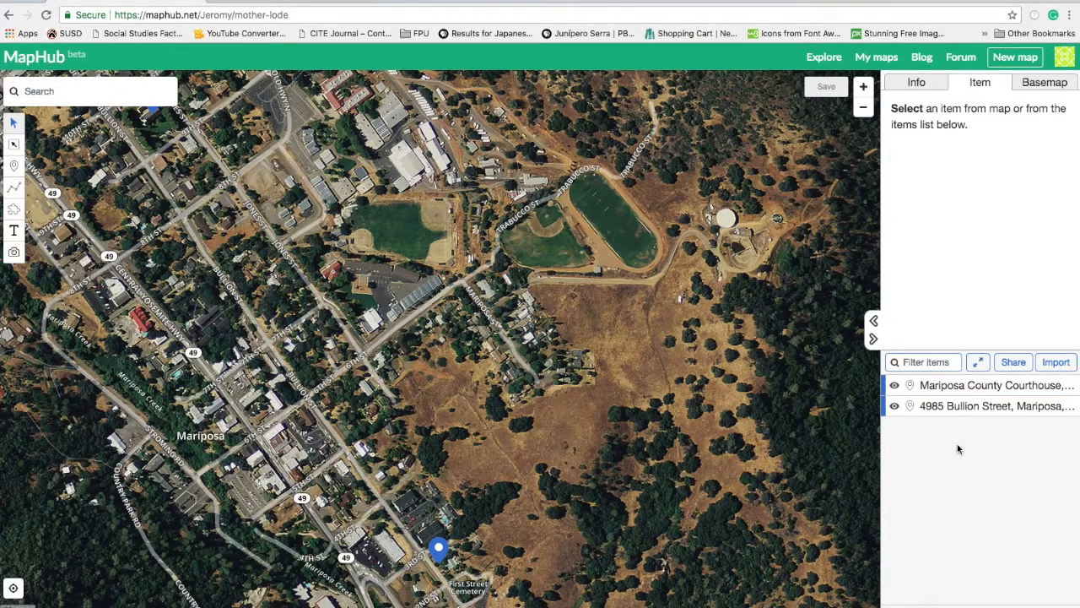
Select the Mariposa County Courthouse and then the 4985 Bullion Street markers in the items list.
click(968, 385)
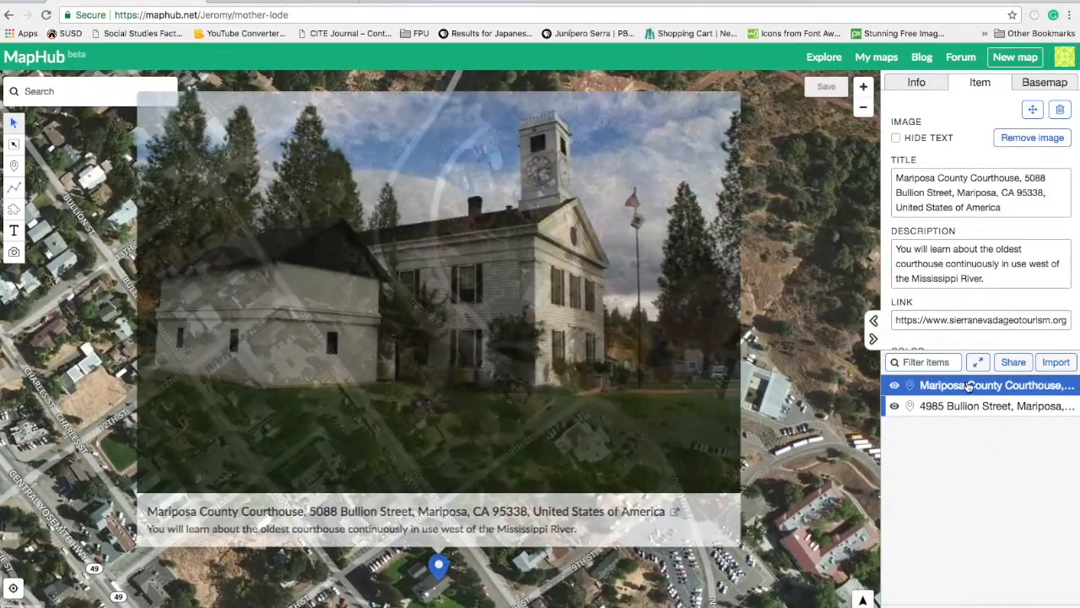
click(975, 407)
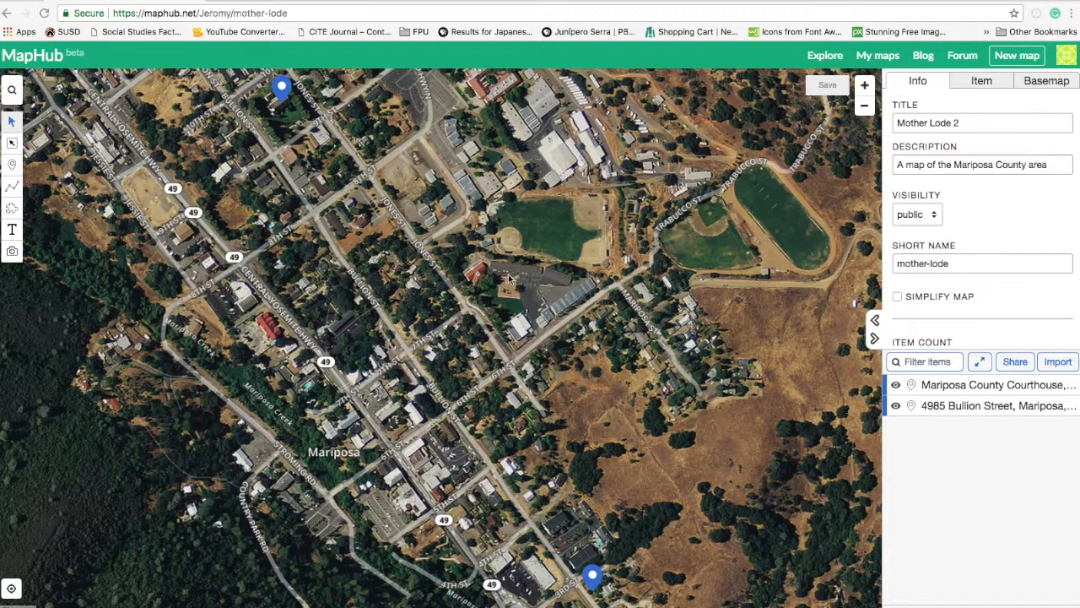
click(34, 57)
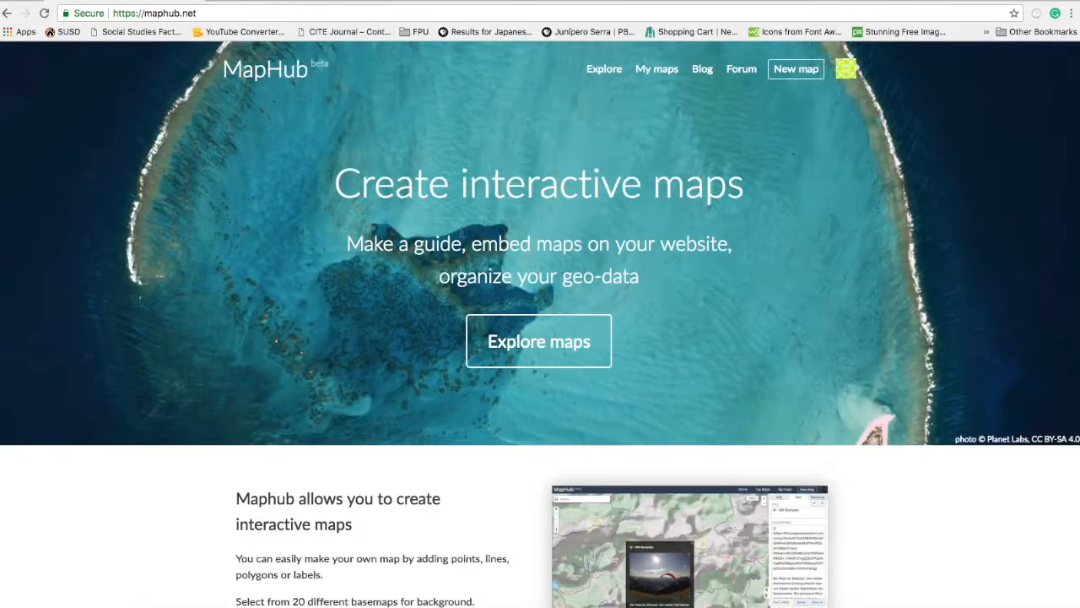
click(655, 74)
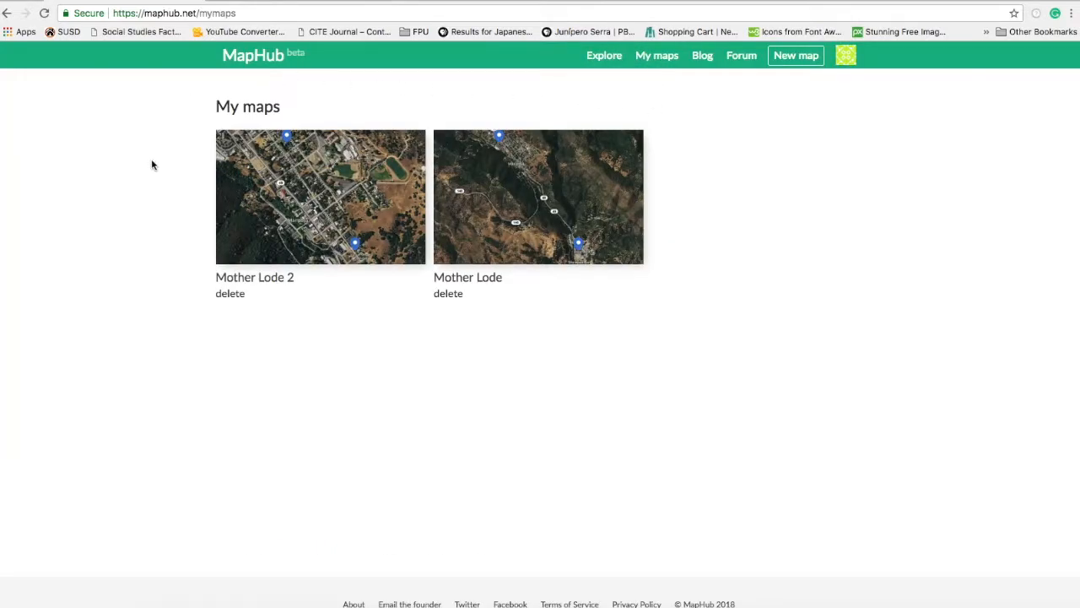
click(335, 192)
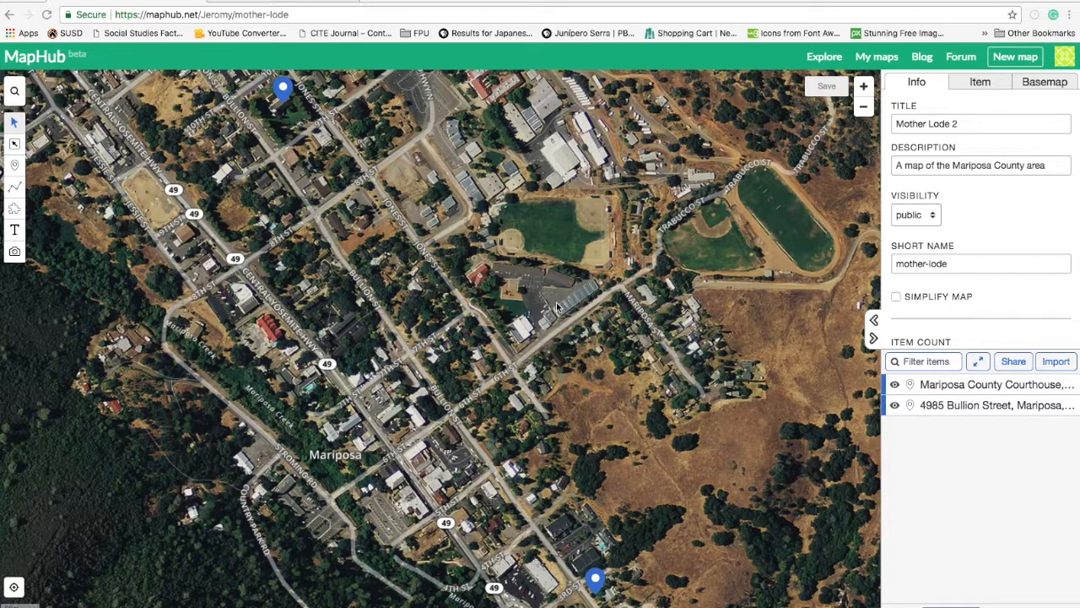
Generate the map's website embed code and select the full iframe code.
click(1013, 361)
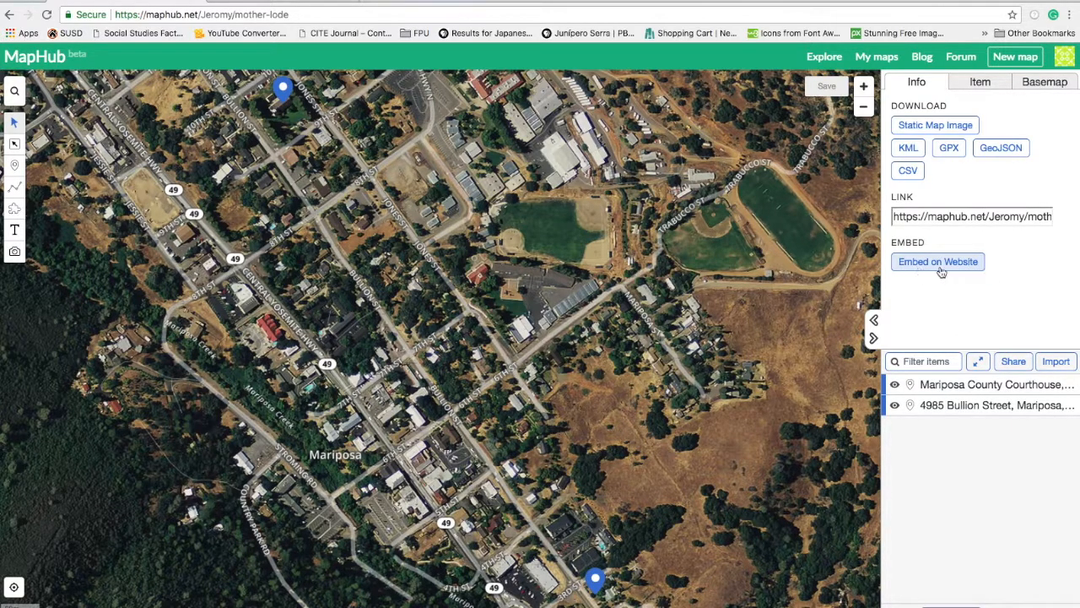
click(970, 265)
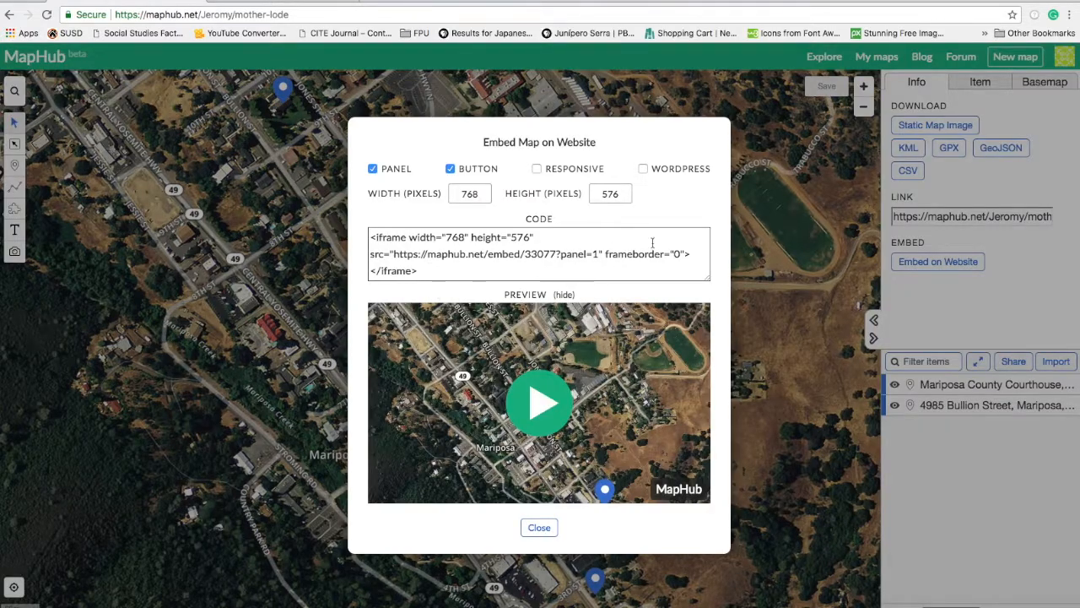
mouse_move(372, 235)
mouse_down()
mouse_move(400, 258)
mouse_move(373, 235)
mouse_up()
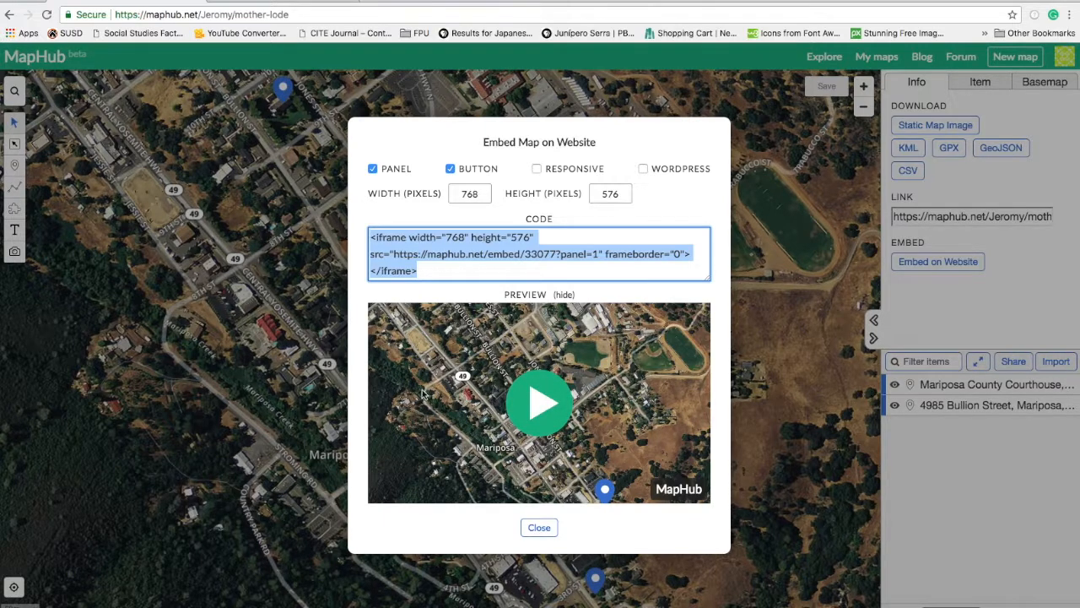
click(540, 404)
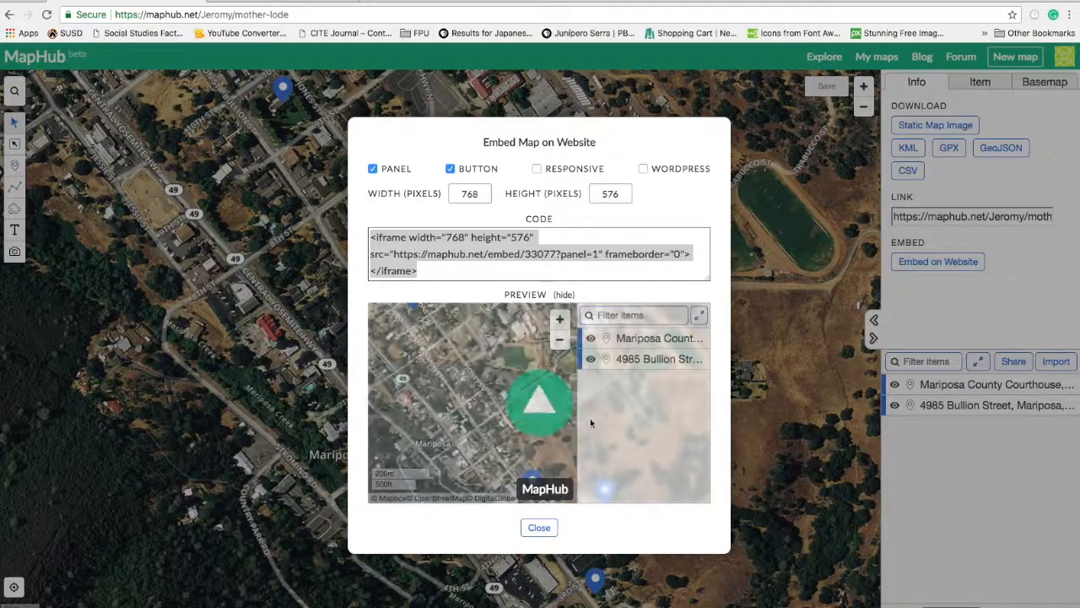
click(634, 339)
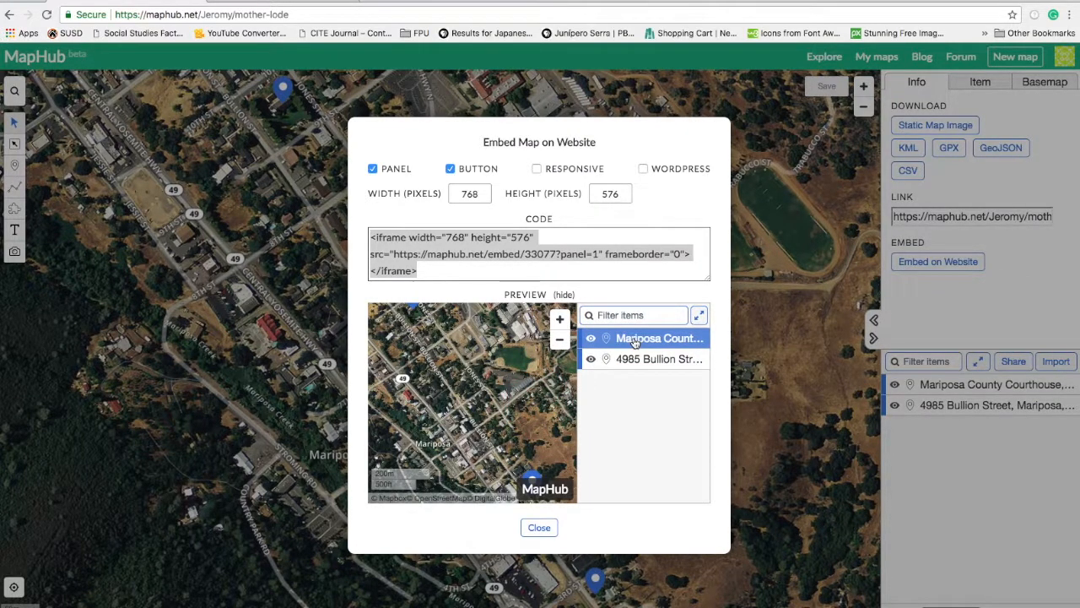
click(635, 342)
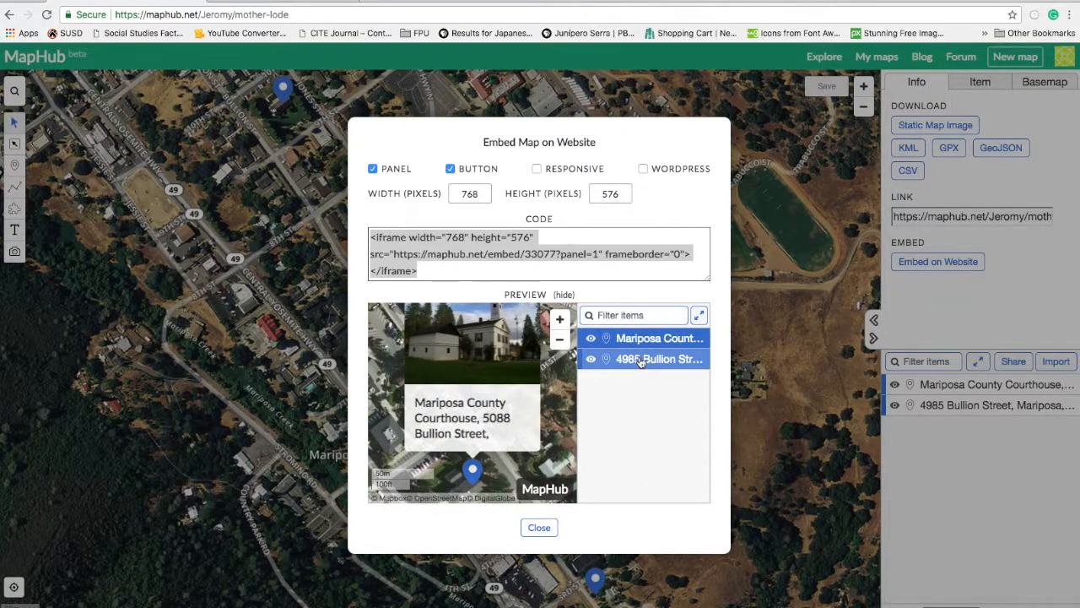
click(642, 360)
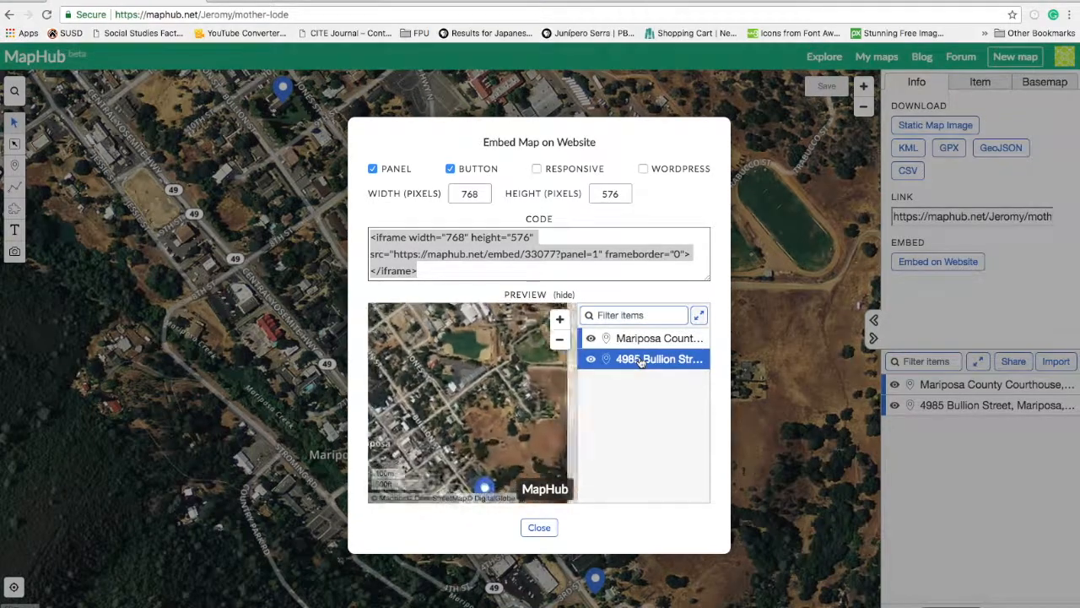